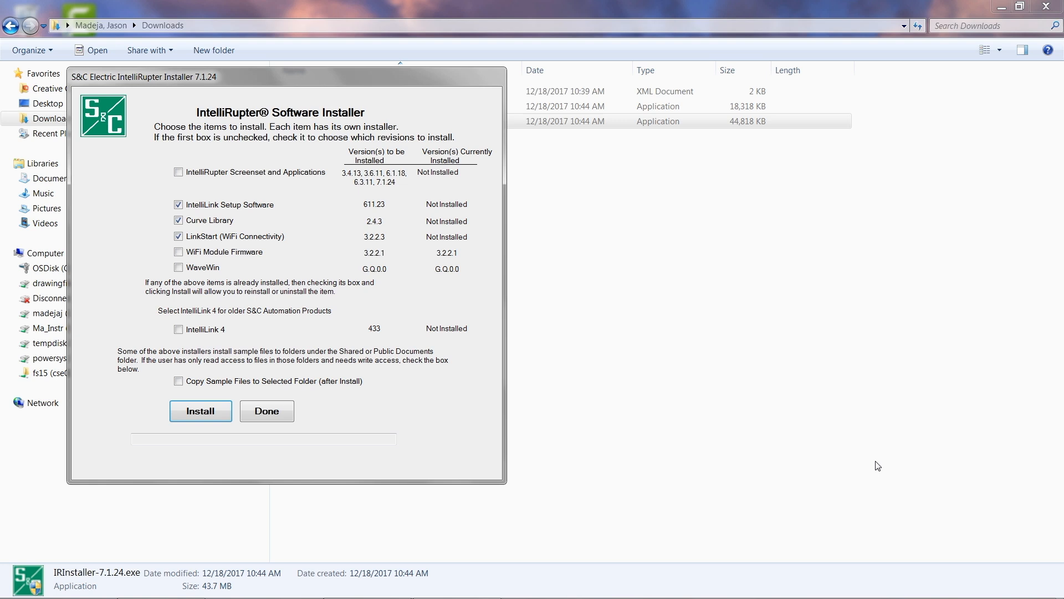
- Select WiFi Module Firmware, WaveWin, copying of sample files, and IntelliRupter Screenset and Applications revision 7.1.24 for installation
{"action": "left_click", "coordinate": [193, 250]}
{"action": "left_click", "coordinate": [194, 268]}
{"action": "left_click", "coordinate": [198, 382]}
{"action": "left_click", "coordinate": [179, 173]}
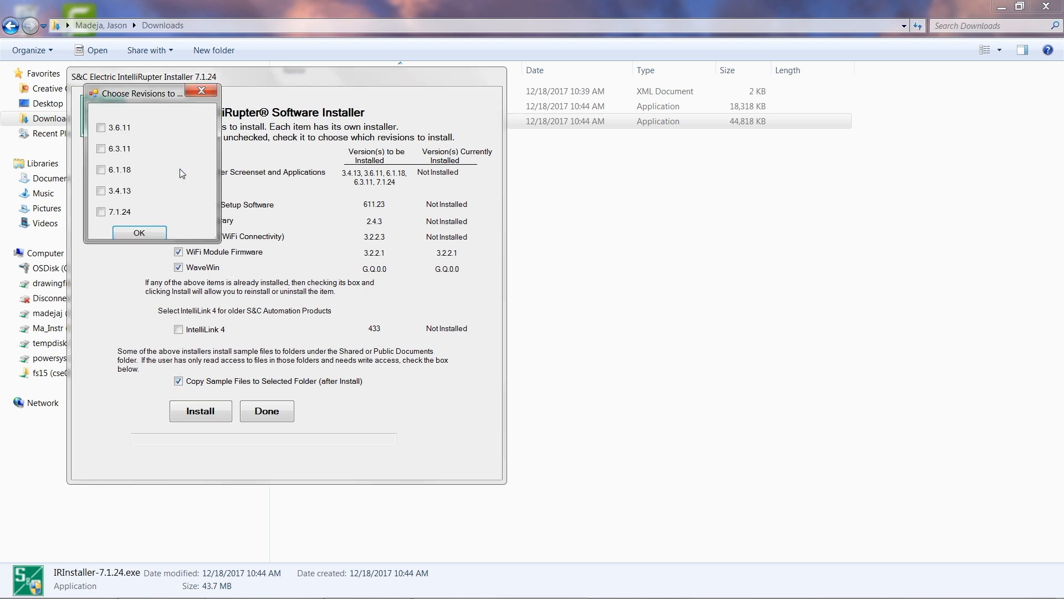
{"action": "left_click", "coordinate": [100, 213]}
{"action": "left_click", "coordinate": [140, 232]}
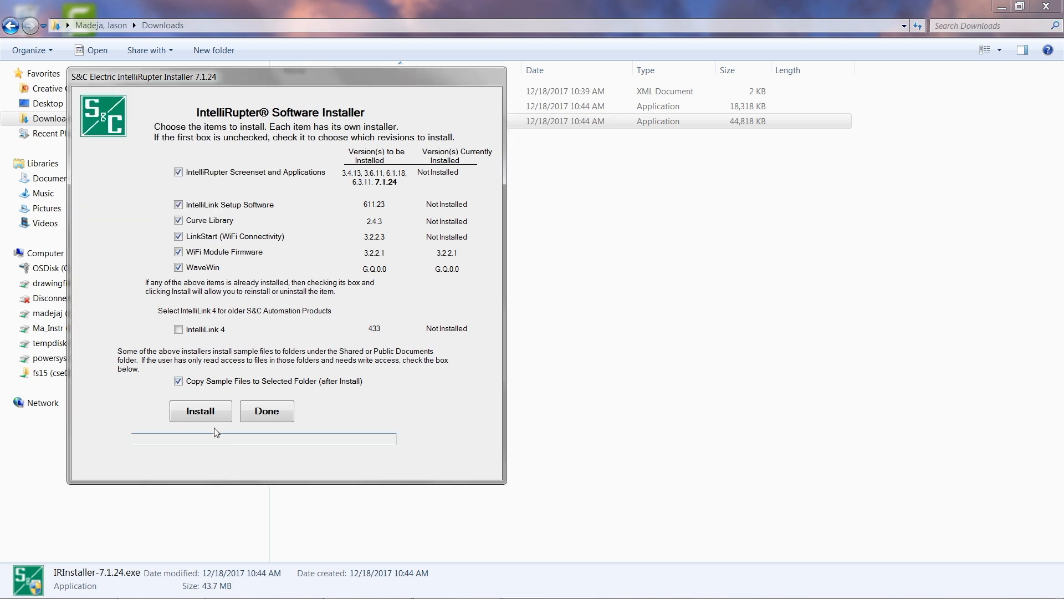
- Start the installation and complete the IntelliRupter 7.1.24 setup in the default S&C Electric\Products folder
{"action": "left_click", "coordinate": [202, 415]}
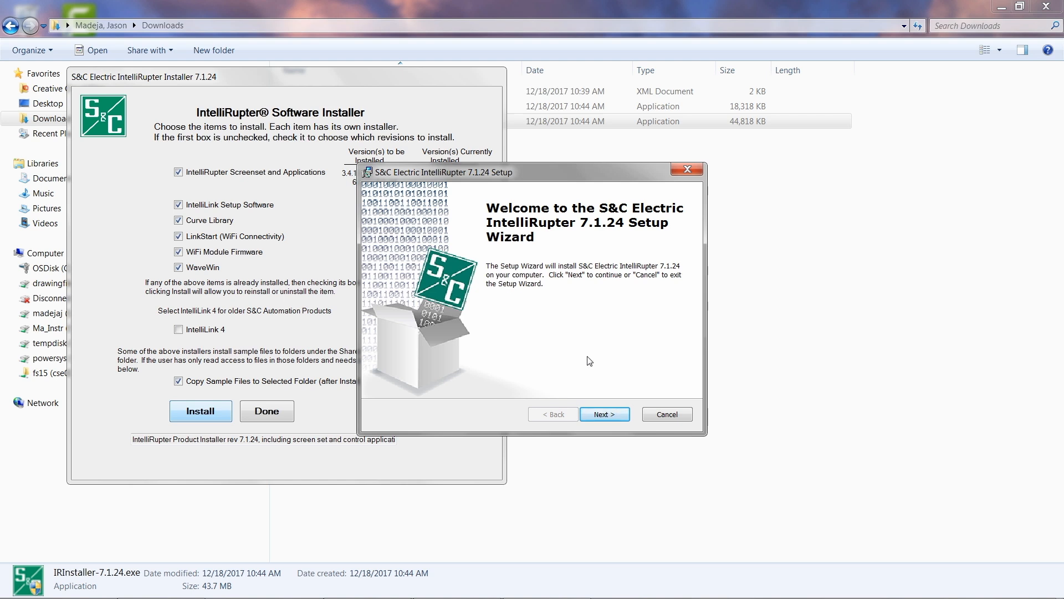
{"action": "left_click", "coordinate": [604, 419]}
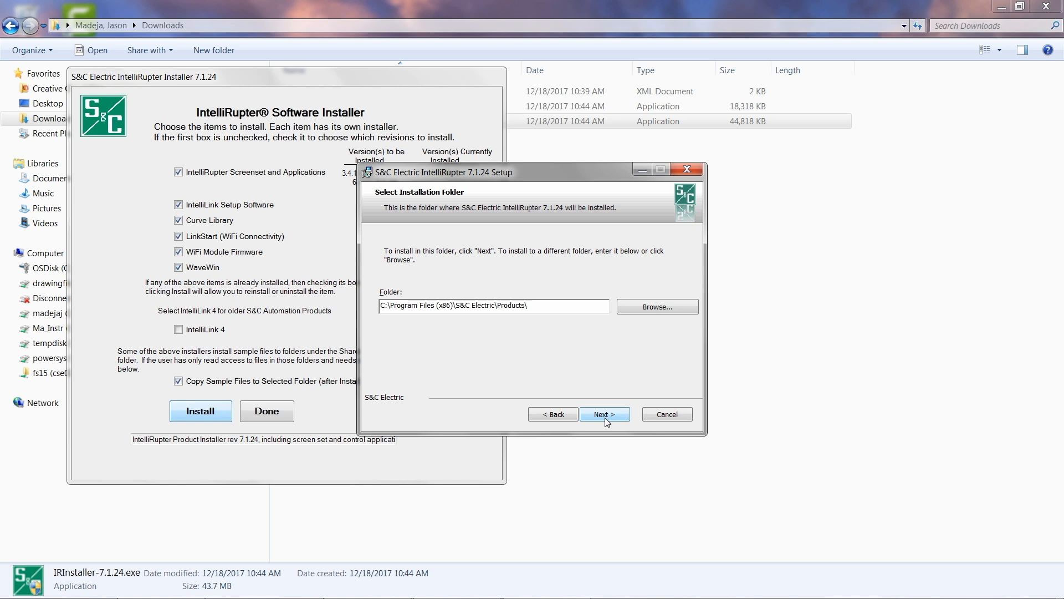
{"action": "left_click", "coordinate": [605, 417]}
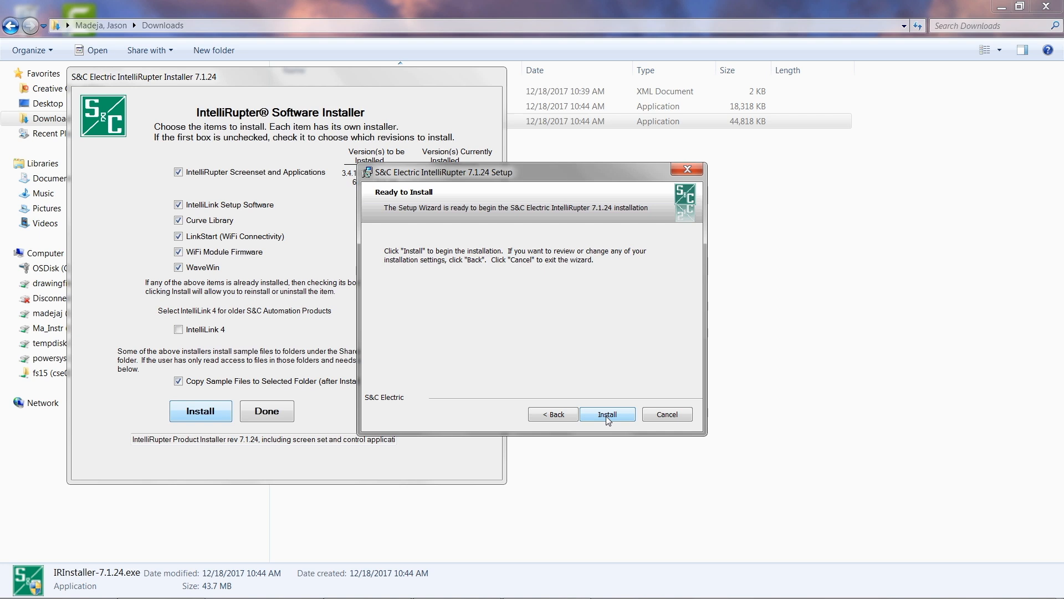
{"action": "left_click", "coordinate": [606, 416]}
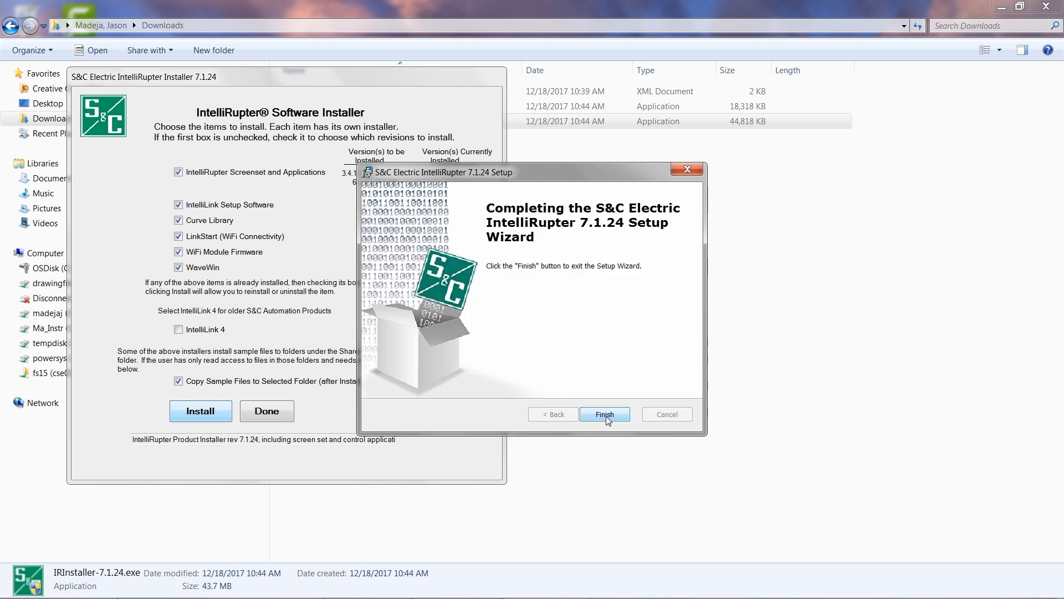
{"action": "left_click", "coordinate": [605, 415]}
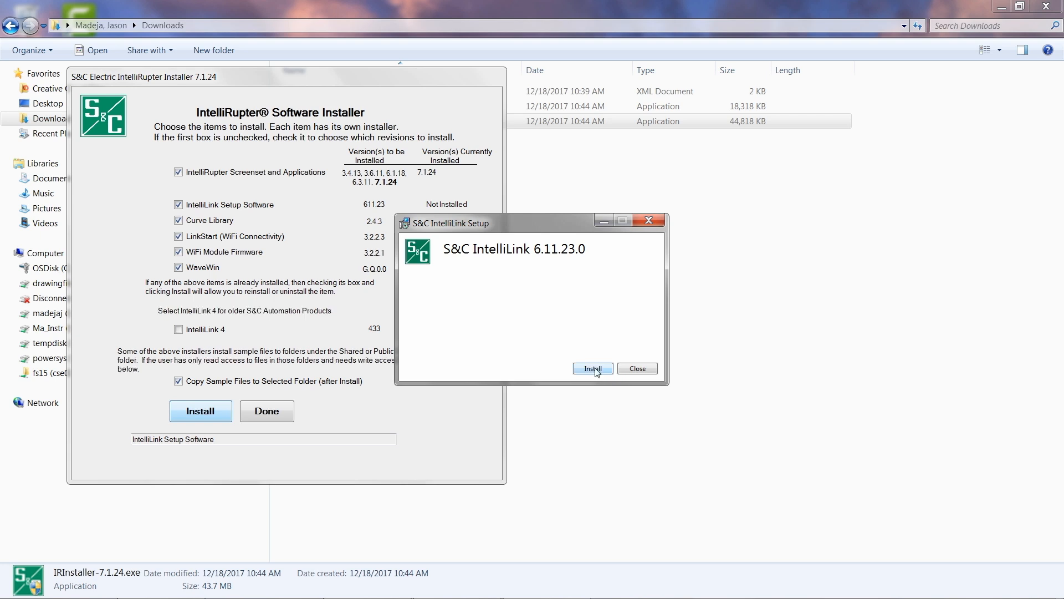
- Start the S&C IntelliLink 6.11.23.0 setup and complete its IntelliLINK 5.4.57 wizard
{"action": "left_click", "coordinate": [595, 369]}
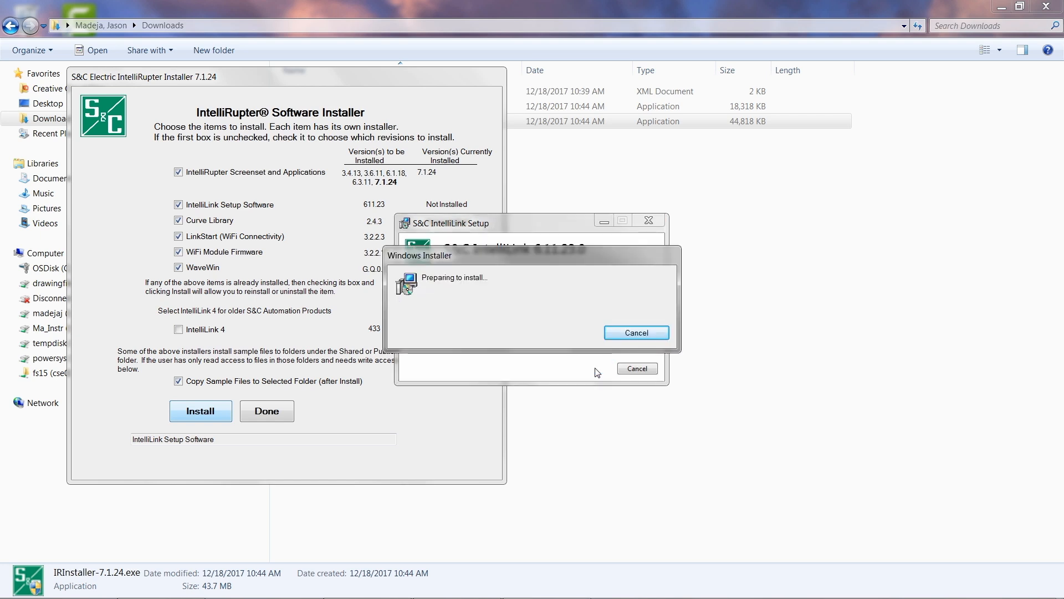
{"action": "left_click", "coordinate": [616, 415]}
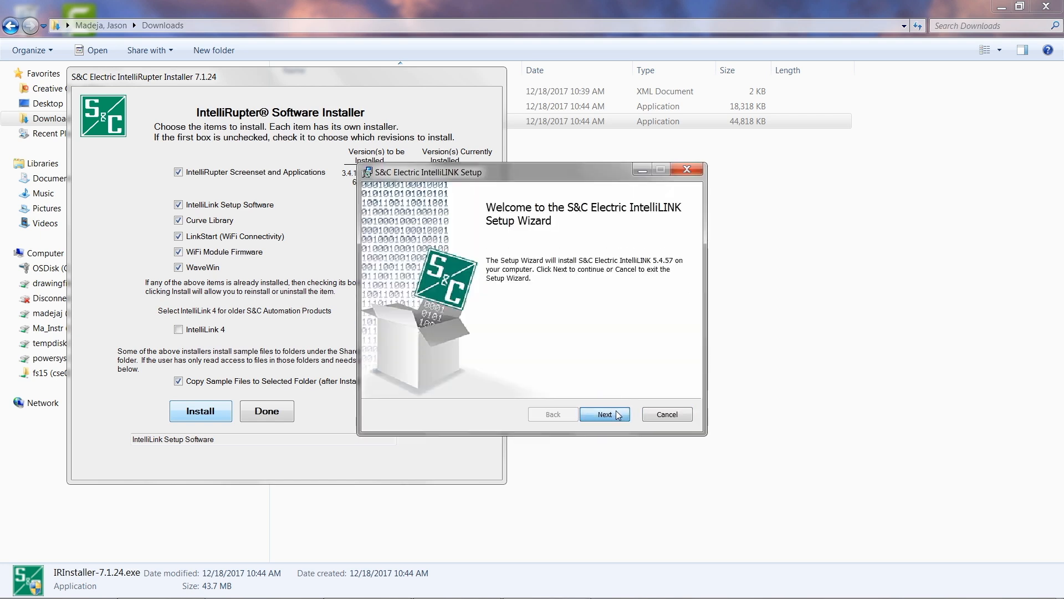
{"action": "left_click", "coordinate": [617, 416]}
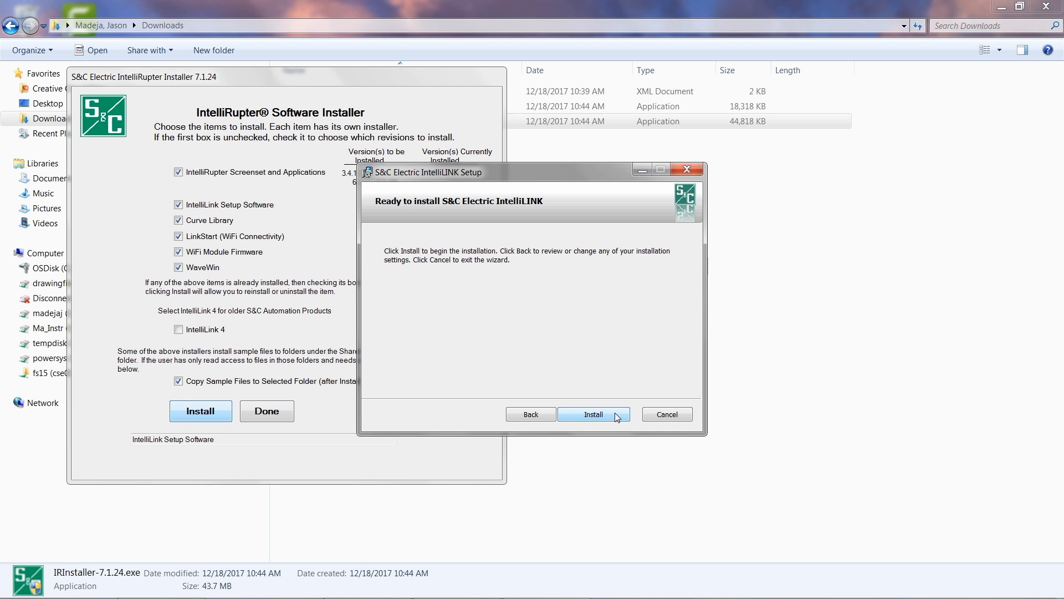
{"action": "left_click", "coordinate": [617, 417]}
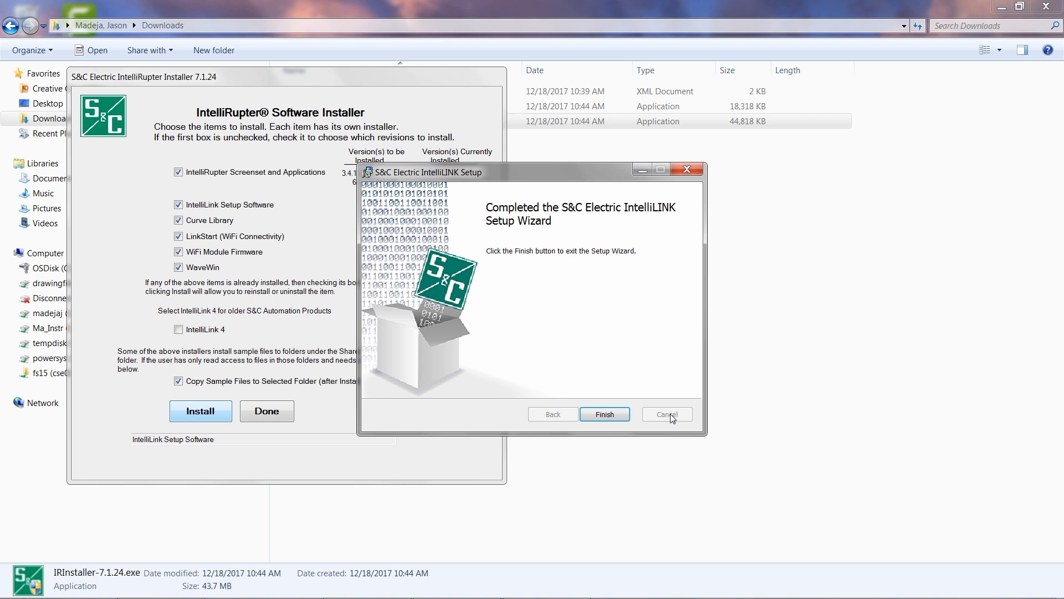
{"action": "left_click", "coordinate": [604, 415]}
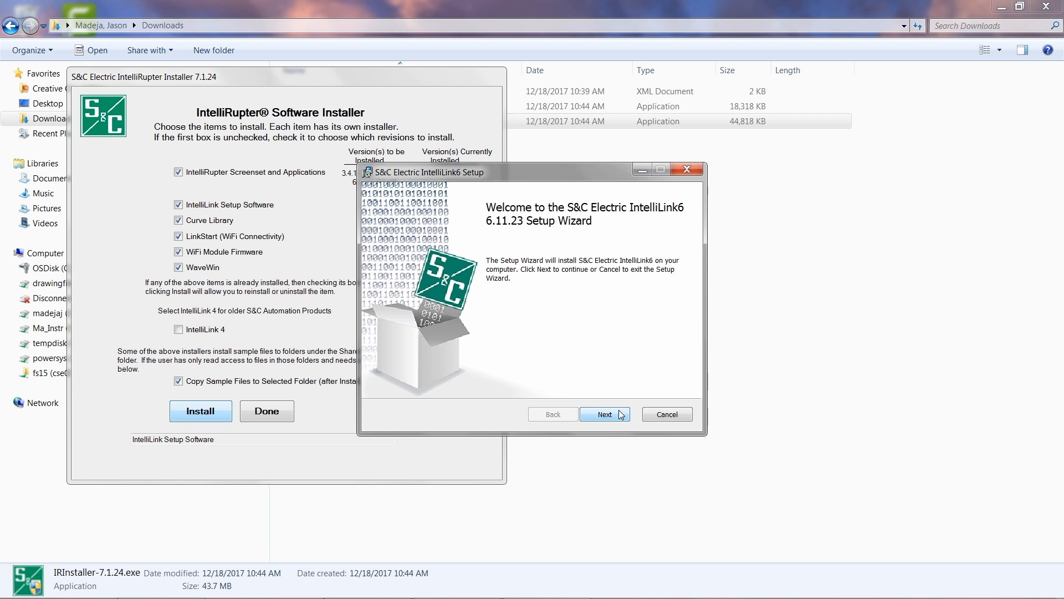
- Install IntelliLink6 6.11.23 with English (United States) as the UI language in the default folder, and close its setup
{"action": "left_click", "coordinate": [604, 414]}
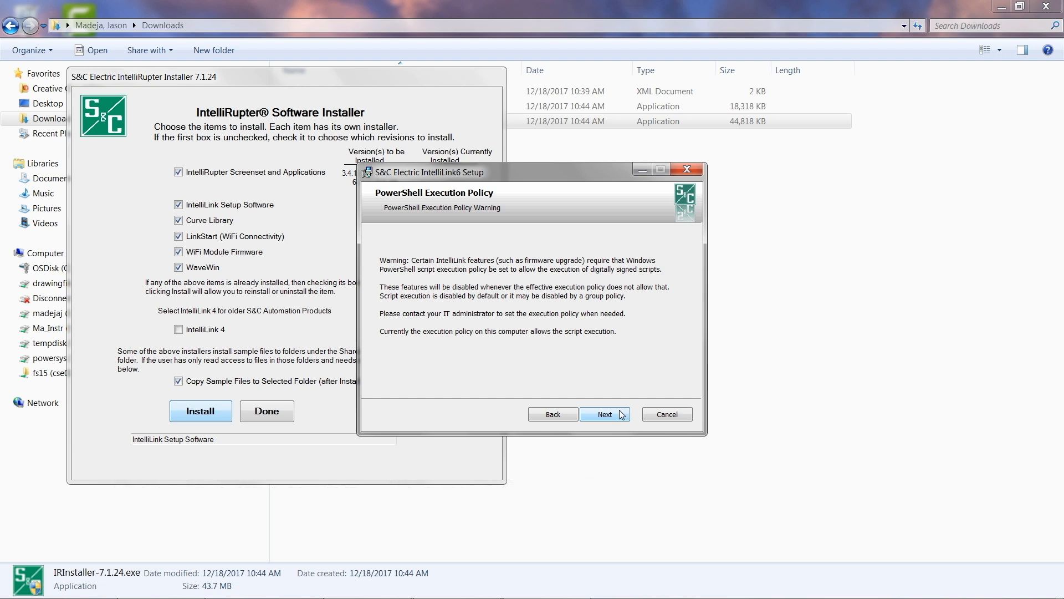
{"action": "left_click", "coordinate": [622, 415]}
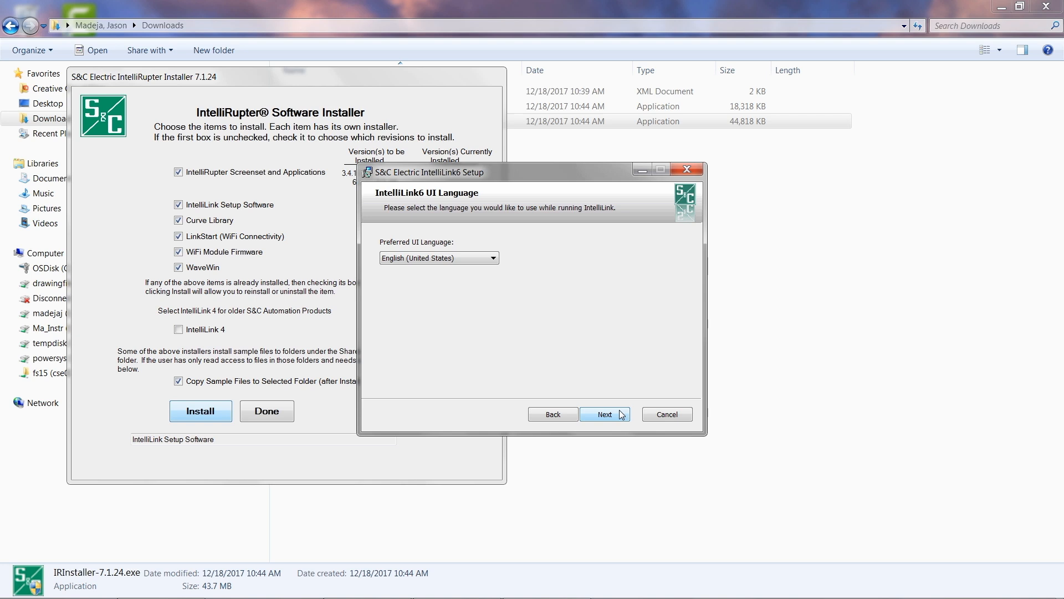
{"action": "left_click", "coordinate": [622, 415]}
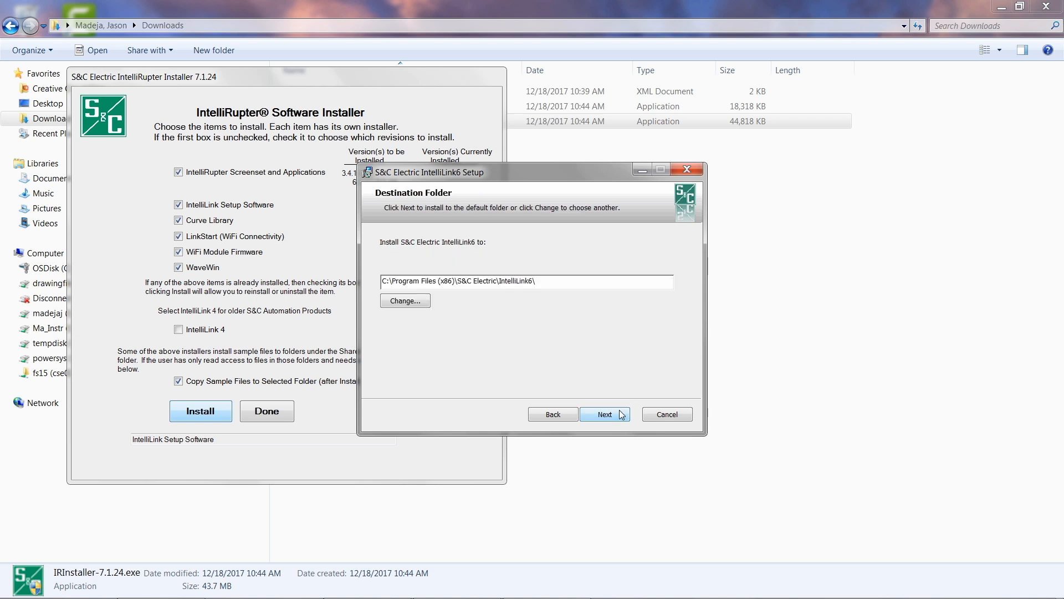
{"action": "left_click", "coordinate": [622, 414]}
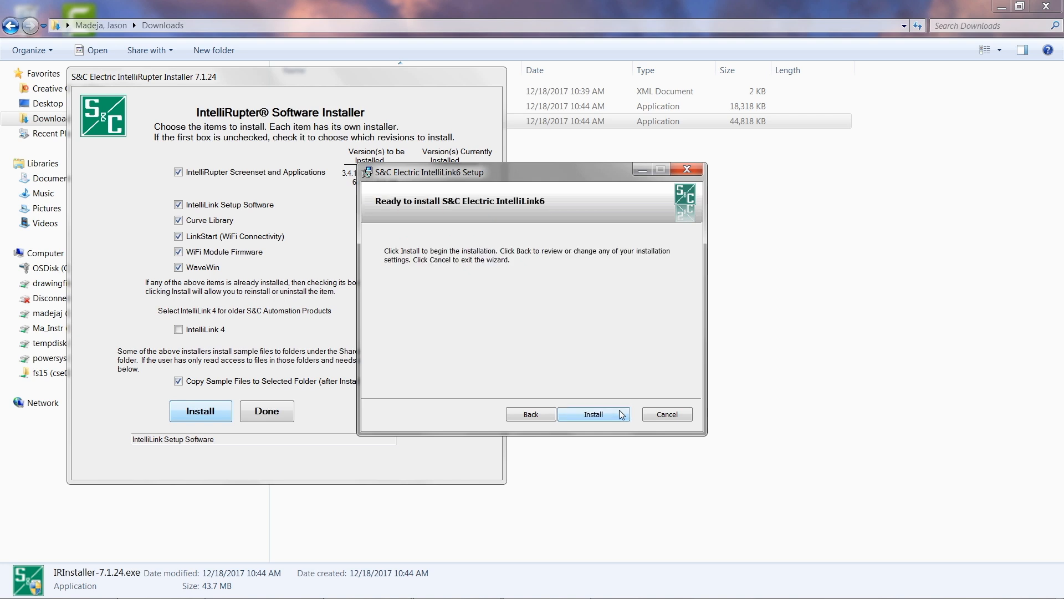
{"action": "left_click", "coordinate": [622, 414]}
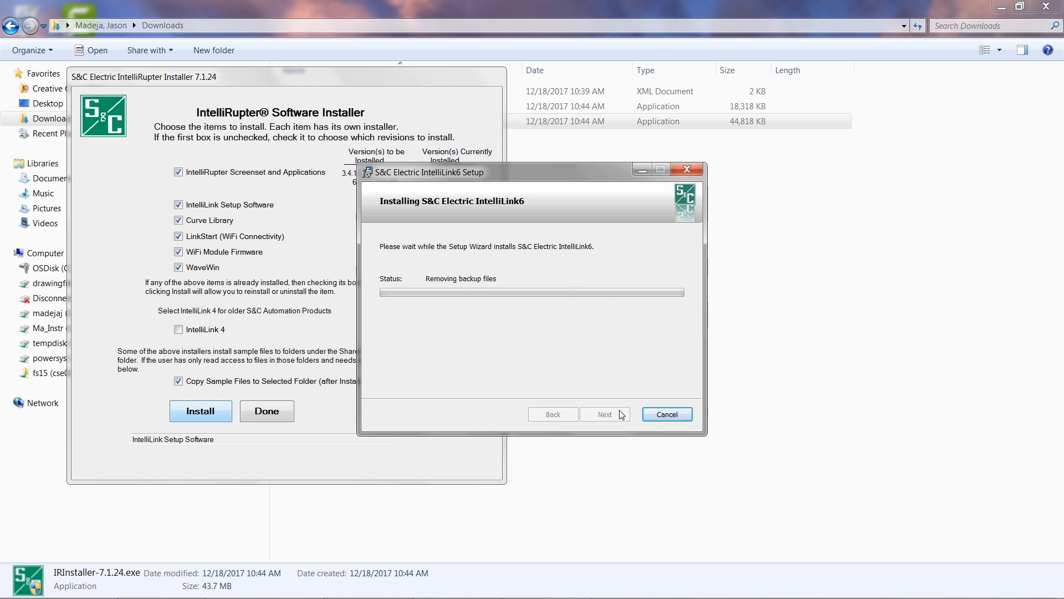
{"action": "left_click", "coordinate": [621, 416]}
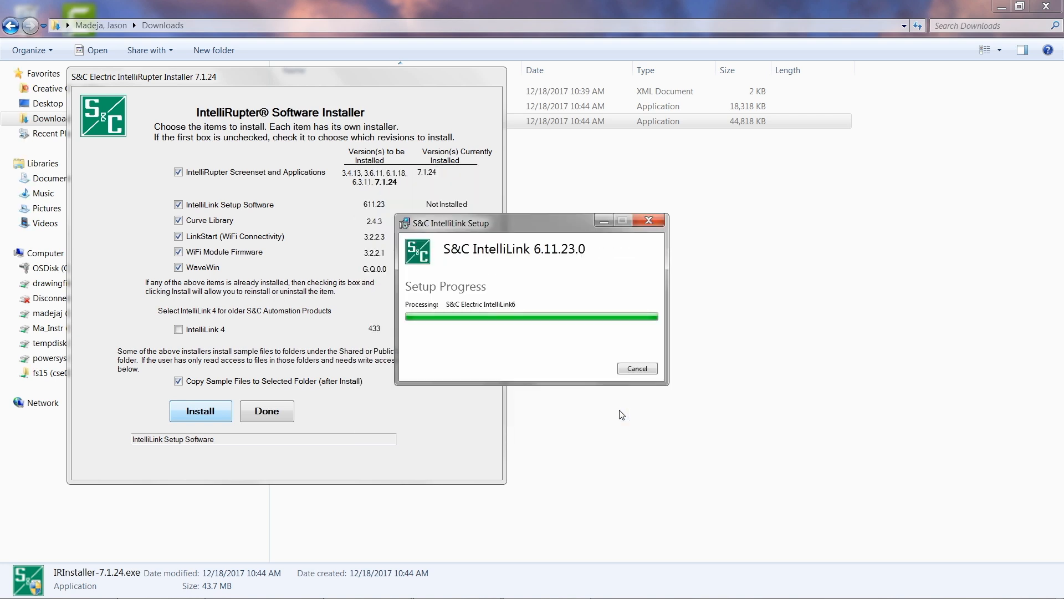
{"action": "left_click", "coordinate": [638, 368]}
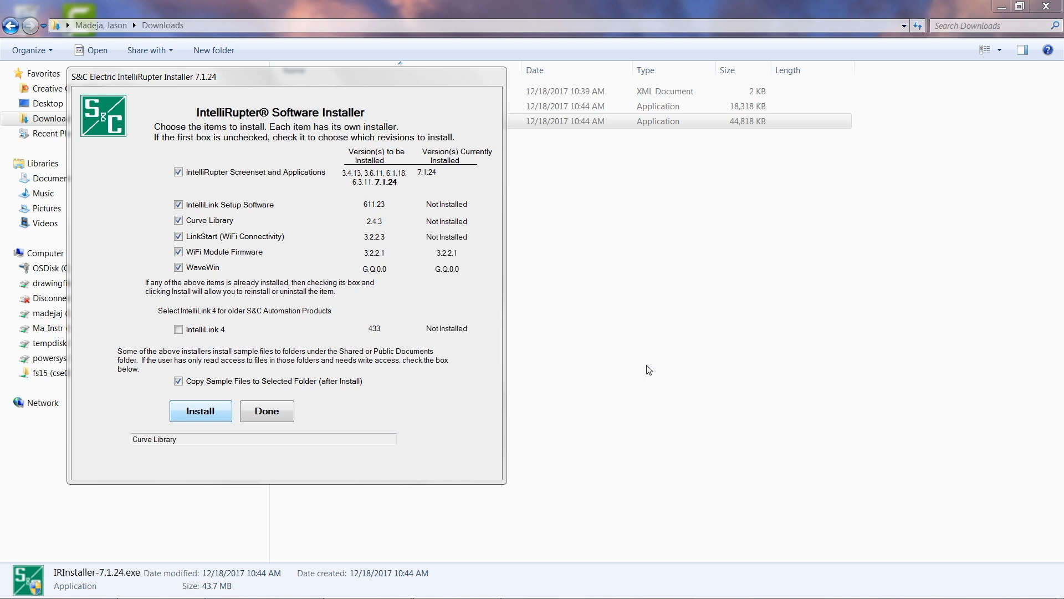
- Install S&C CurveLibrary 2.4 and finish its setup wizard
{"action": "left_click", "coordinate": [615, 414]}
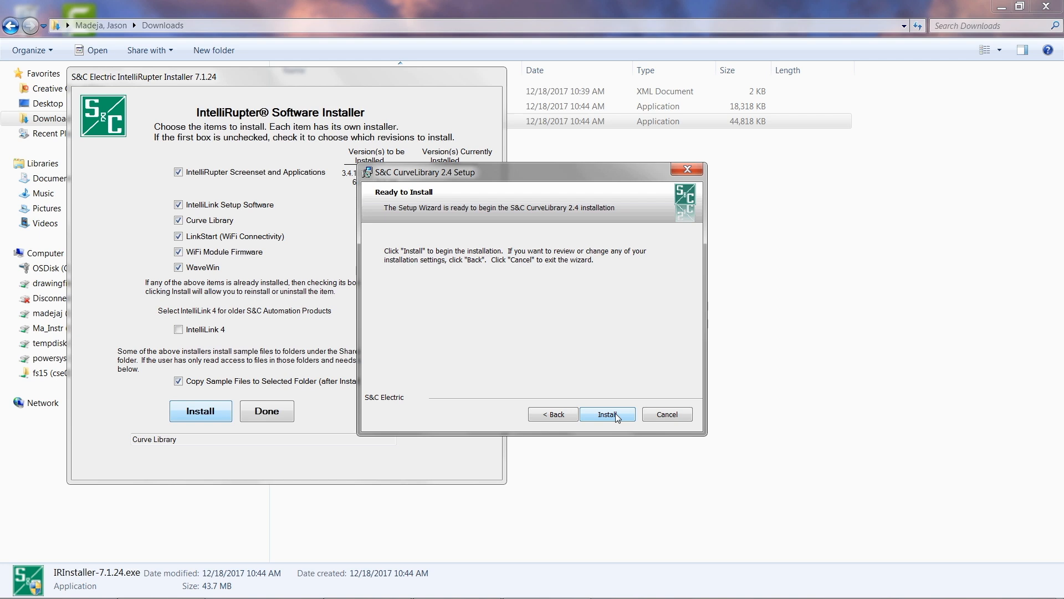
{"action": "left_click", "coordinate": [617, 416]}
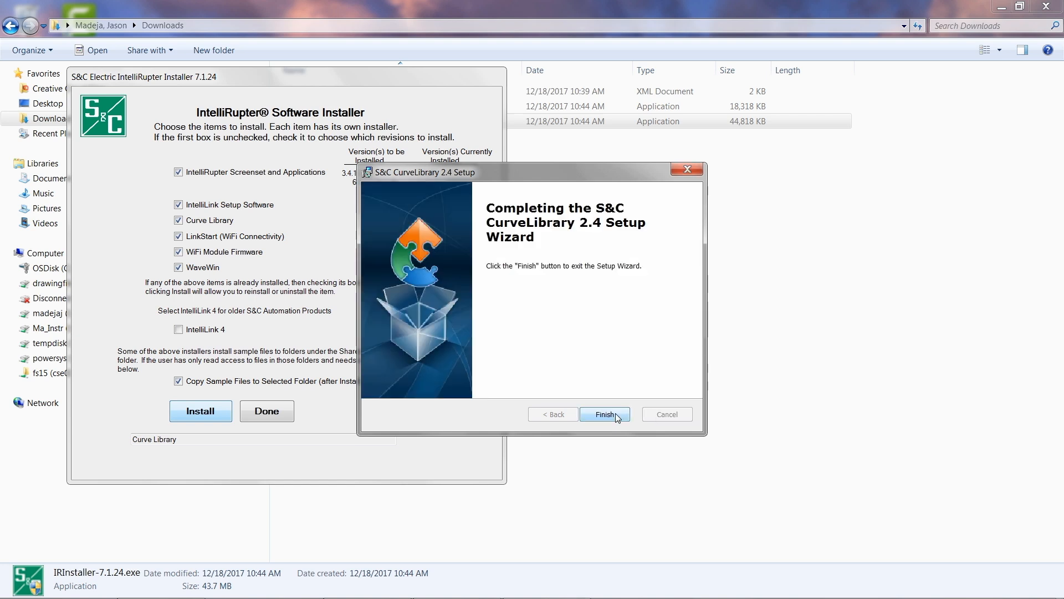
{"action": "left_click", "coordinate": [605, 415]}
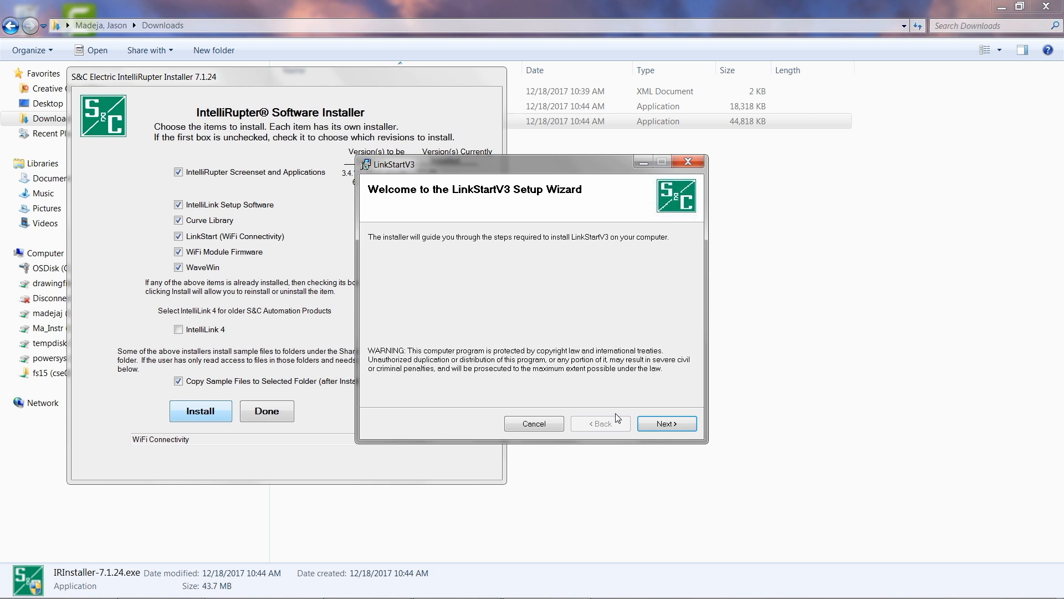
- Install LinkStartV3 in the default S&C Electric\LinkStartV3 folder and close its wizard
{"action": "left_click", "coordinate": [662, 427]}
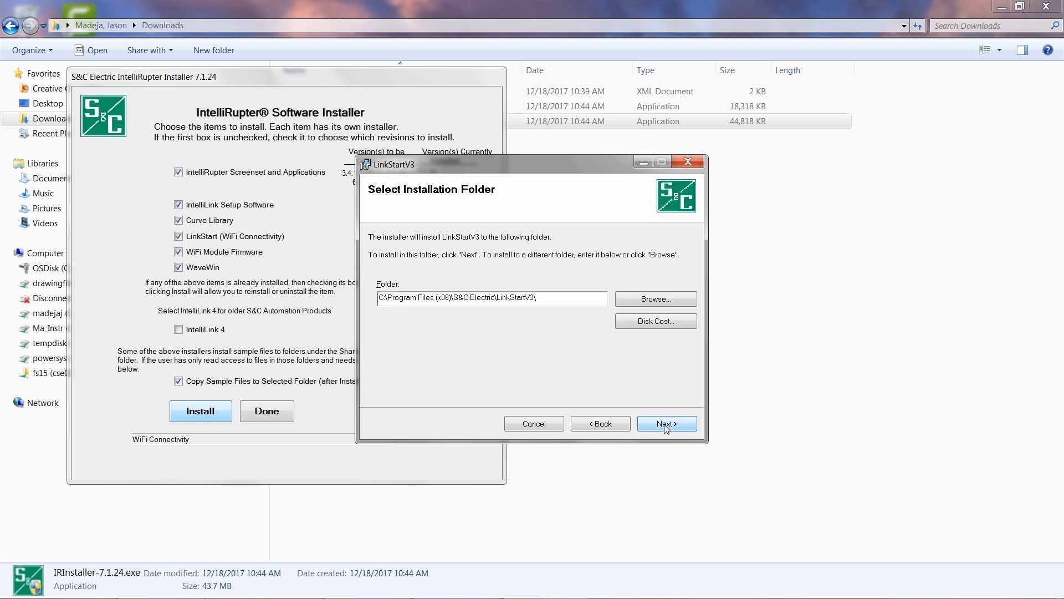
{"action": "left_click", "coordinate": [665, 428]}
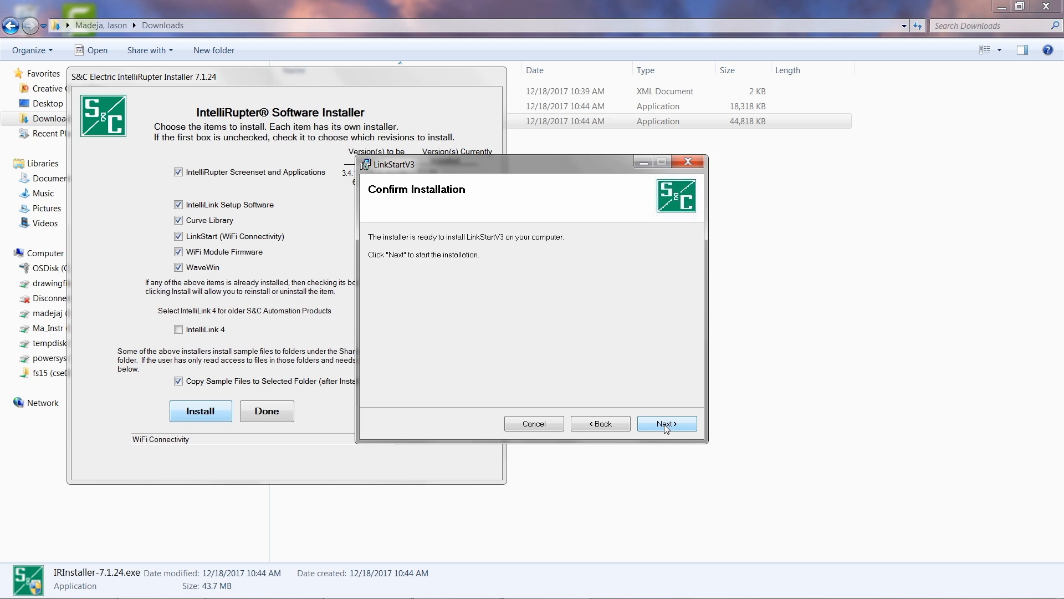
{"action": "left_click", "coordinate": [666, 427]}
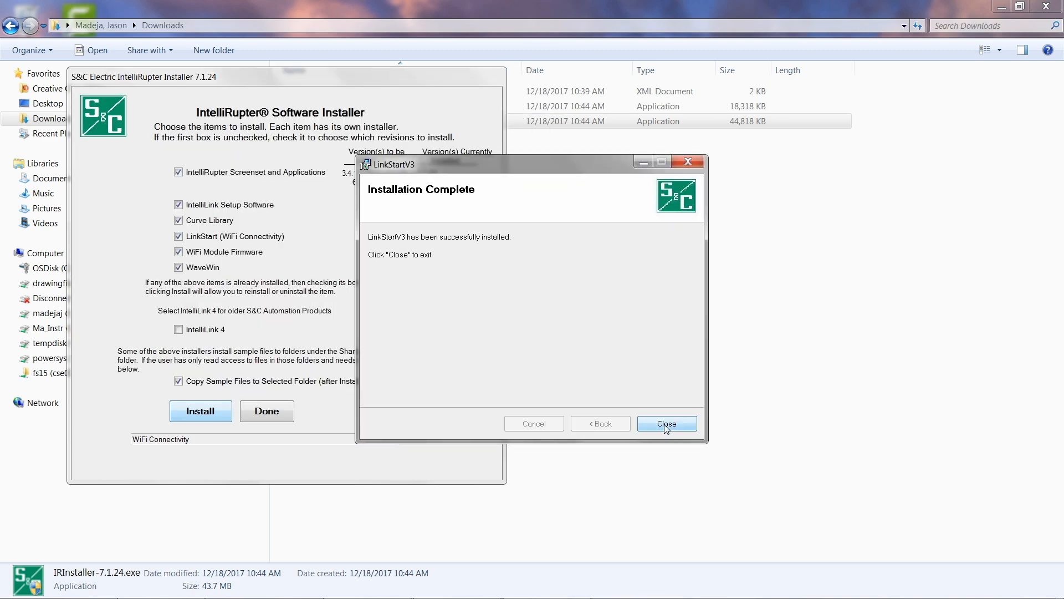
{"action": "left_click", "coordinate": [666, 423]}
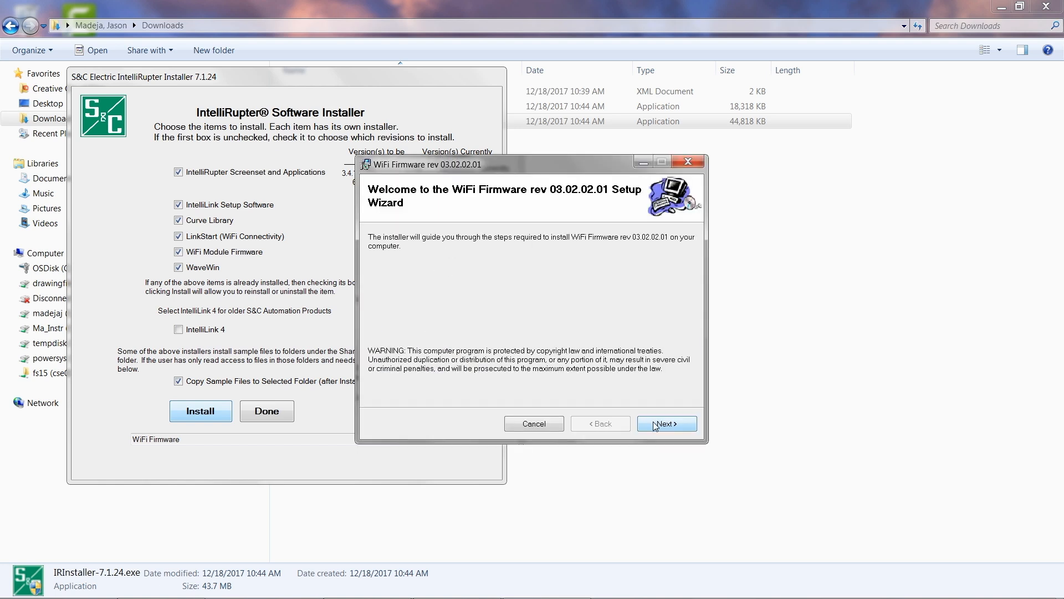
- Install WiFi Firmware rev 03.02.02.01 and close its setup wizard
{"action": "left_click", "coordinate": [655, 425]}
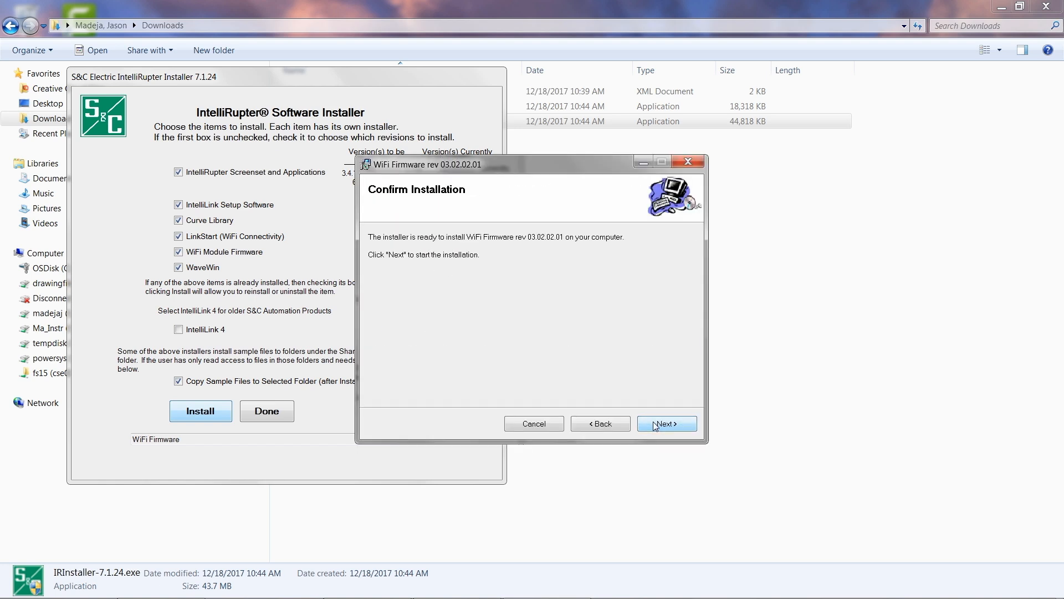
{"action": "left_click", "coordinate": [655, 425]}
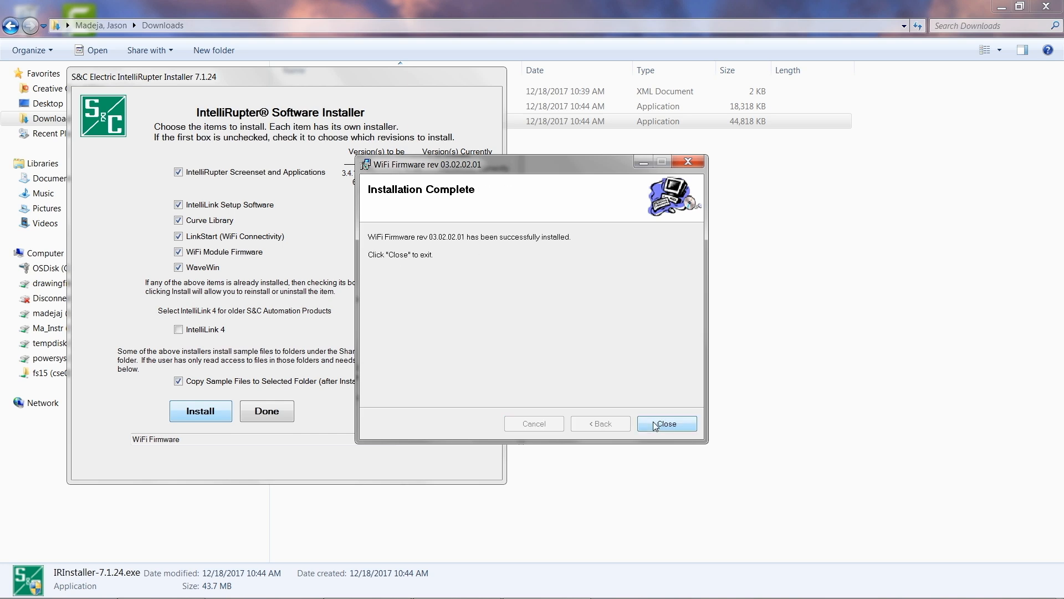
{"action": "left_click", "coordinate": [655, 425]}
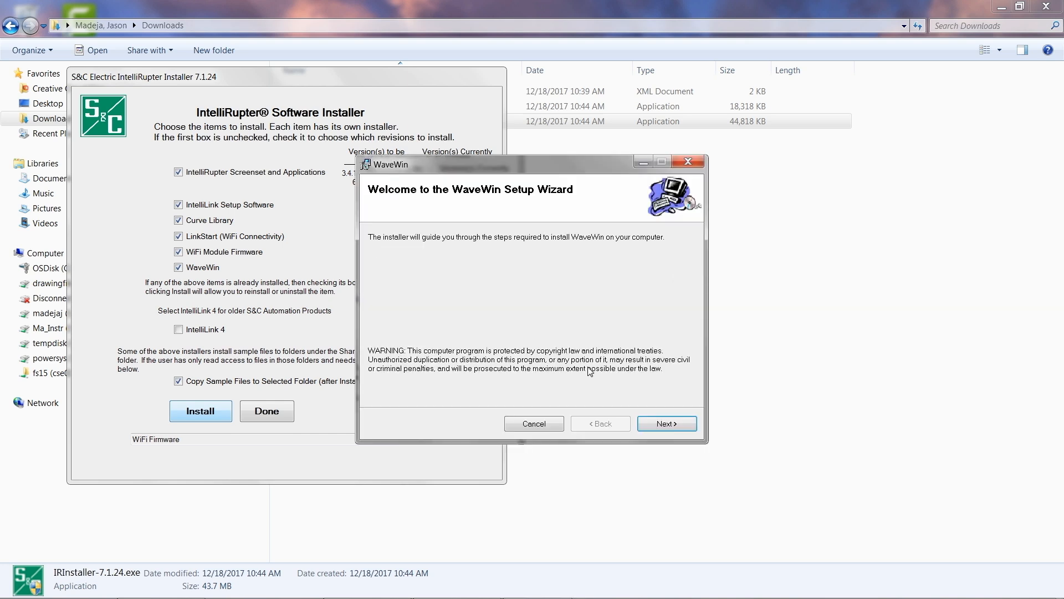
- Install WaveWin in the default SoftStuf\WaveWin folder and close its setup wizard
{"action": "left_click", "coordinate": [665, 424]}
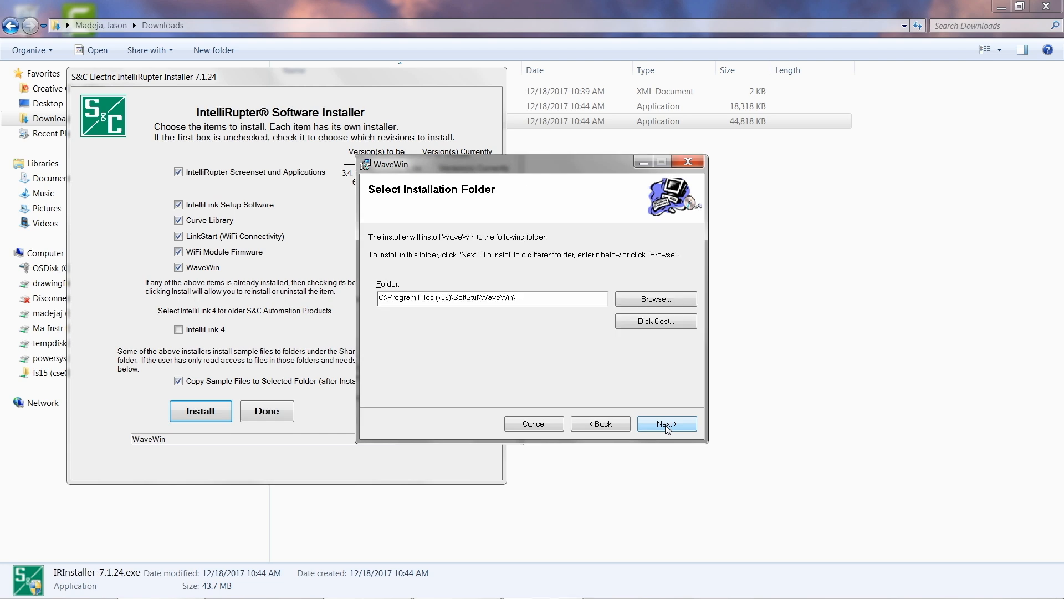
{"action": "left_click", "coordinate": [666, 424]}
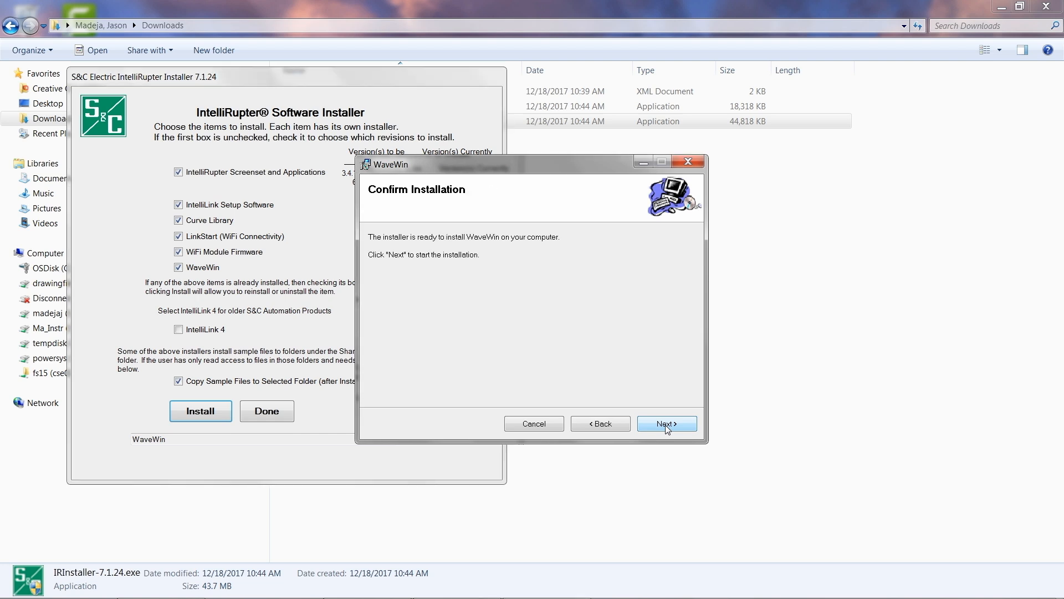
{"action": "left_click", "coordinate": [665, 424]}
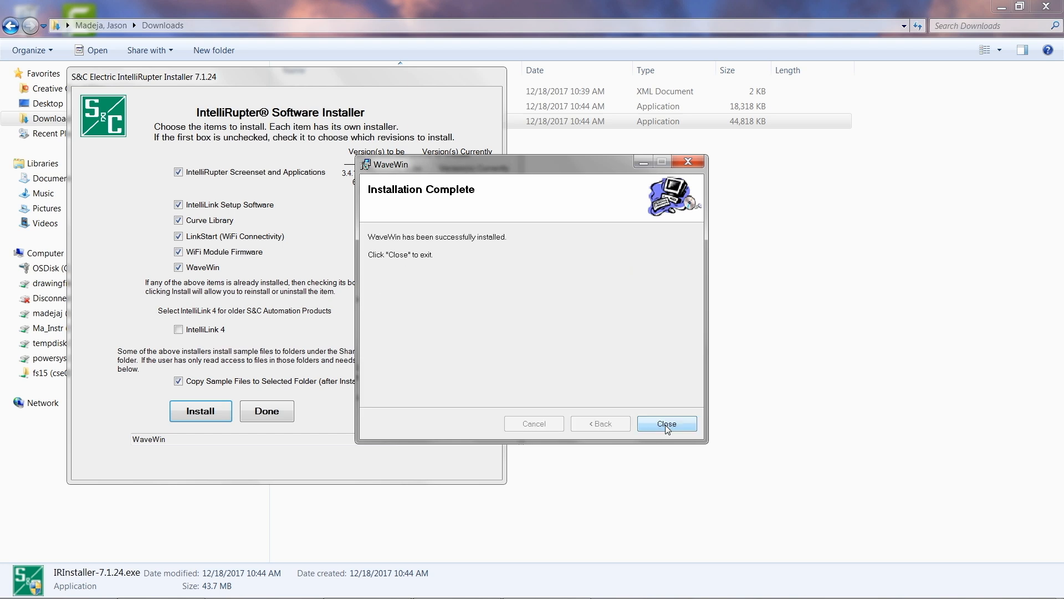
{"action": "left_click", "coordinate": [666, 423]}
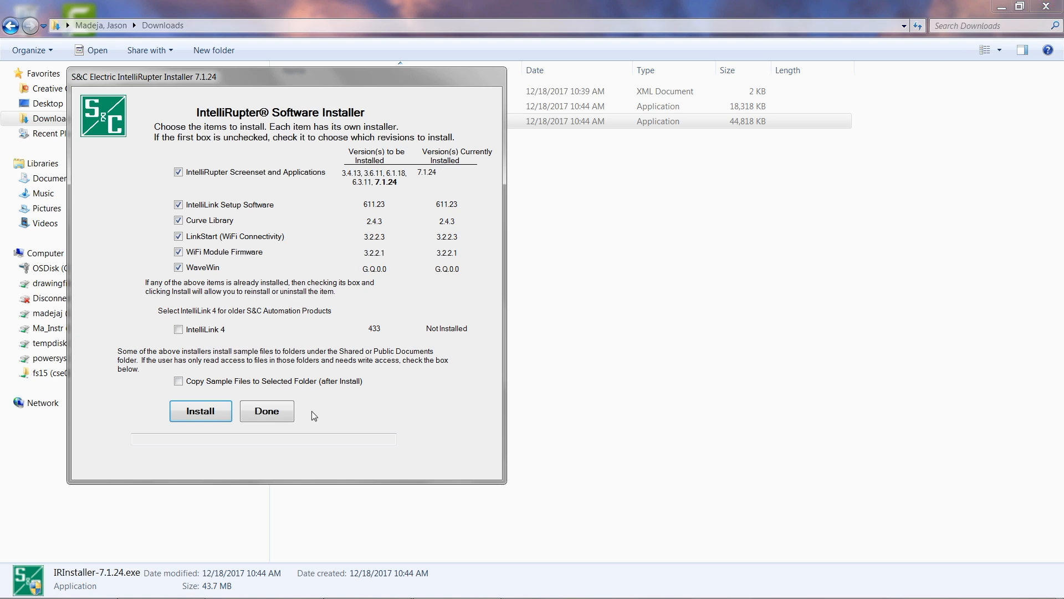
- Exit the IntelliRupter Software Installer and close the Downloads folder window
{"action": "left_click", "coordinate": [260, 413]}
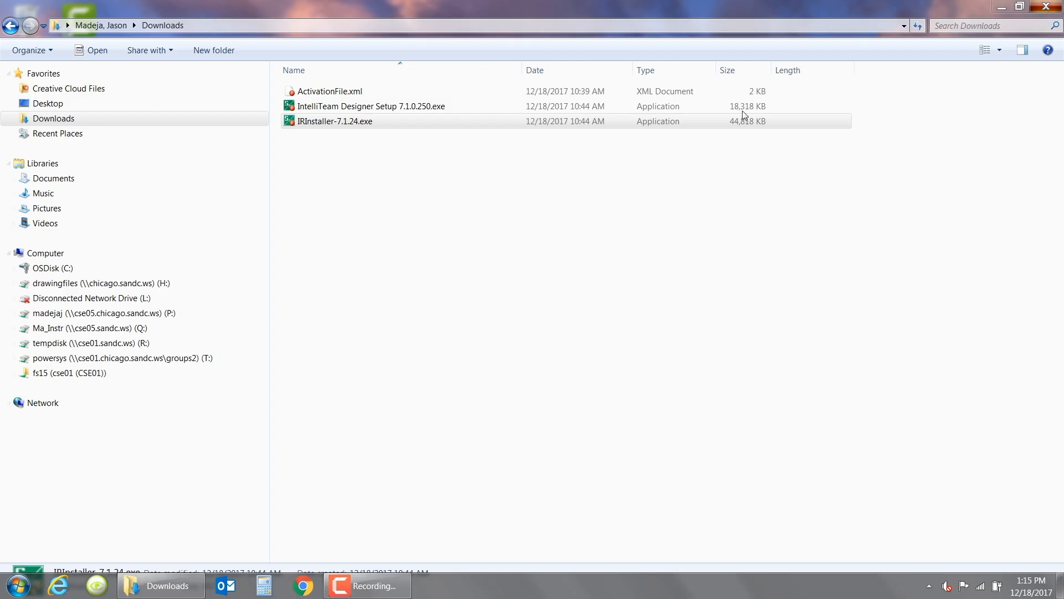
{"action": "left_click", "coordinate": [1046, 7]}
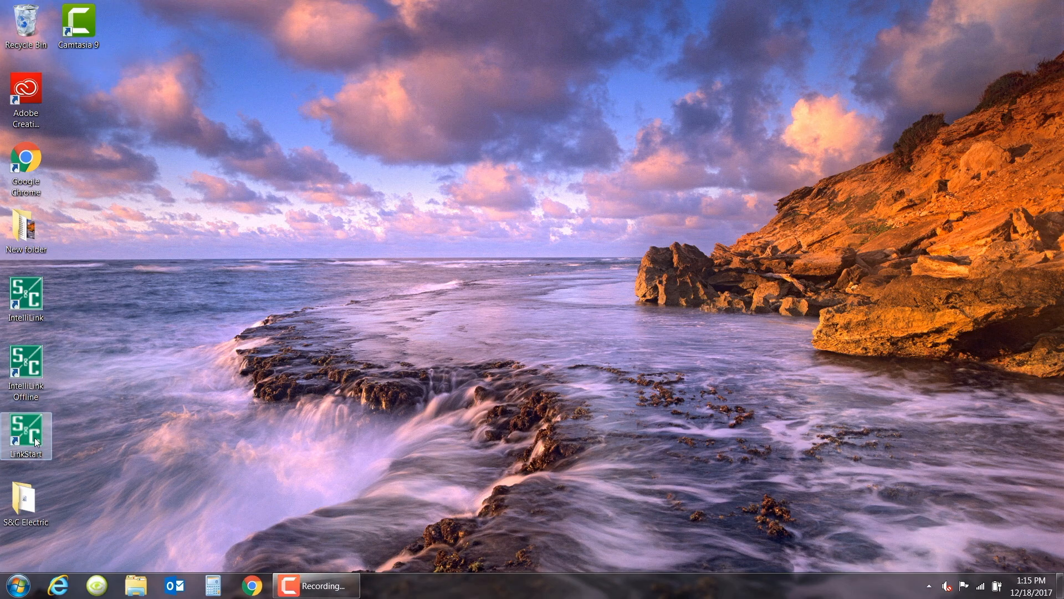
- Check the S&C Electric and Softstuf program folders for the newly installed applications
{"action": "left_click", "coordinate": [18, 586]}
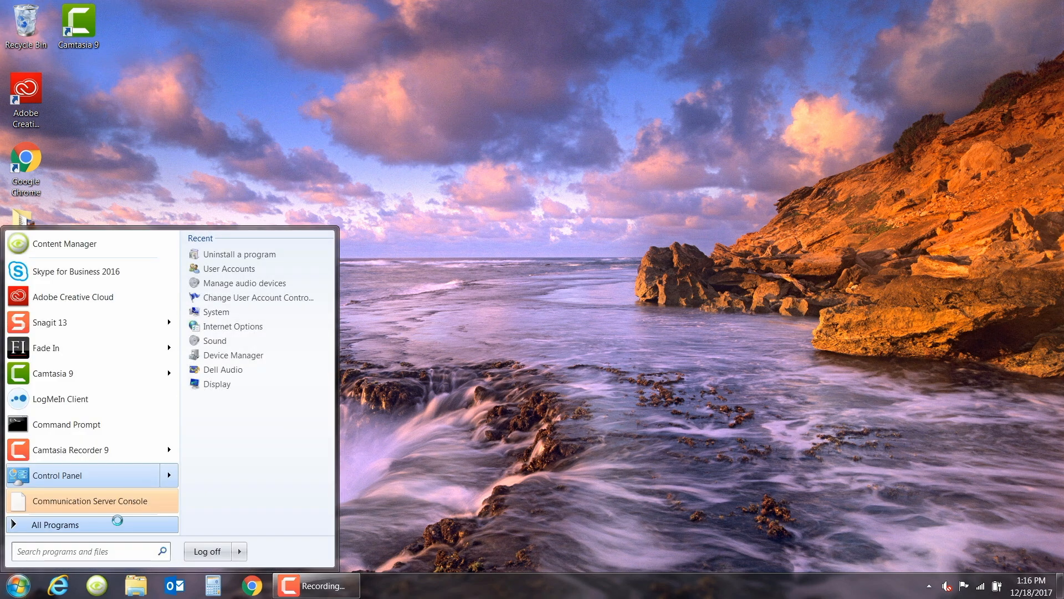
{"action": "left_click", "coordinate": [118, 525]}
{"action": "scroll", "coordinate": [122, 454], "scroll_direction": "down", "scroll_amount": 6}
{"action": "scroll", "coordinate": [121, 466], "scroll_direction": "down", "scroll_amount": 5}
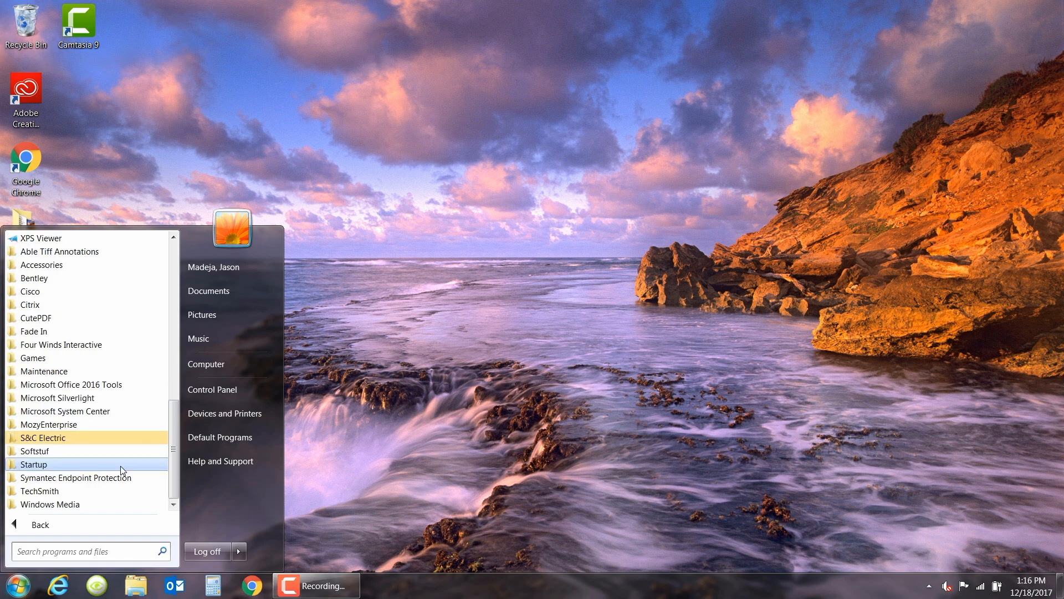
{"action": "left_click", "coordinate": [83, 438]}
{"action": "scroll", "coordinate": [110, 459], "scroll_direction": "down", "scroll_amount": 2}
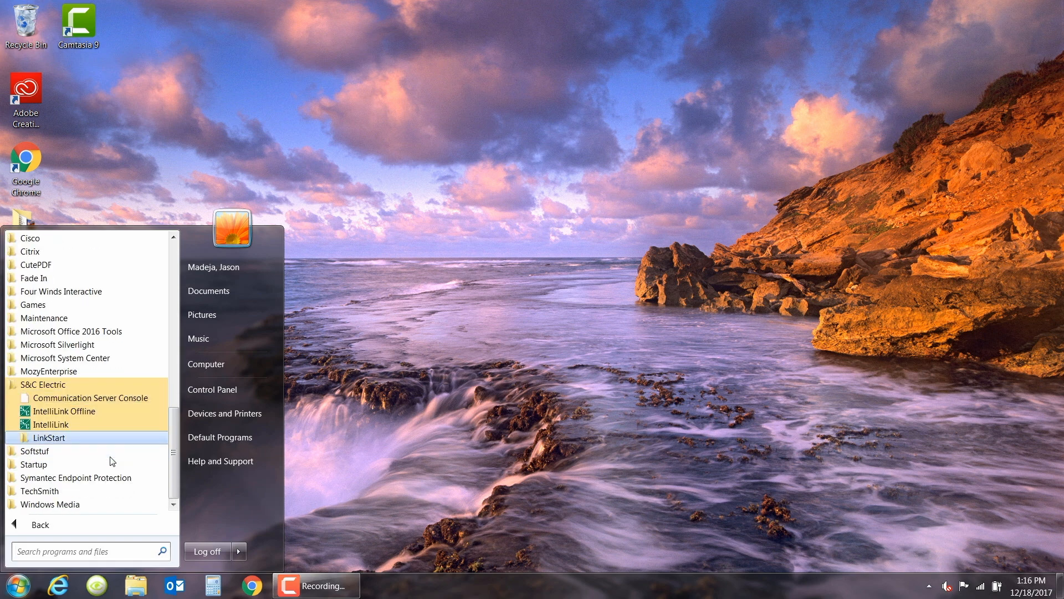
{"action": "left_click", "coordinate": [84, 450]}
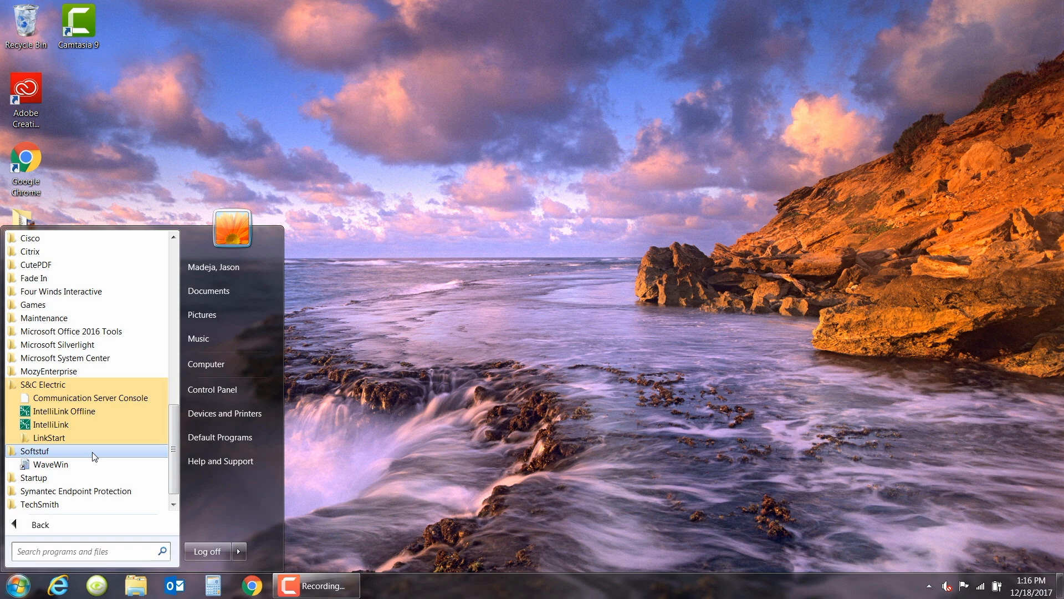
- Open the Control Panel's list of programs that can be uninstalled
{"action": "left_click", "coordinate": [214, 388]}
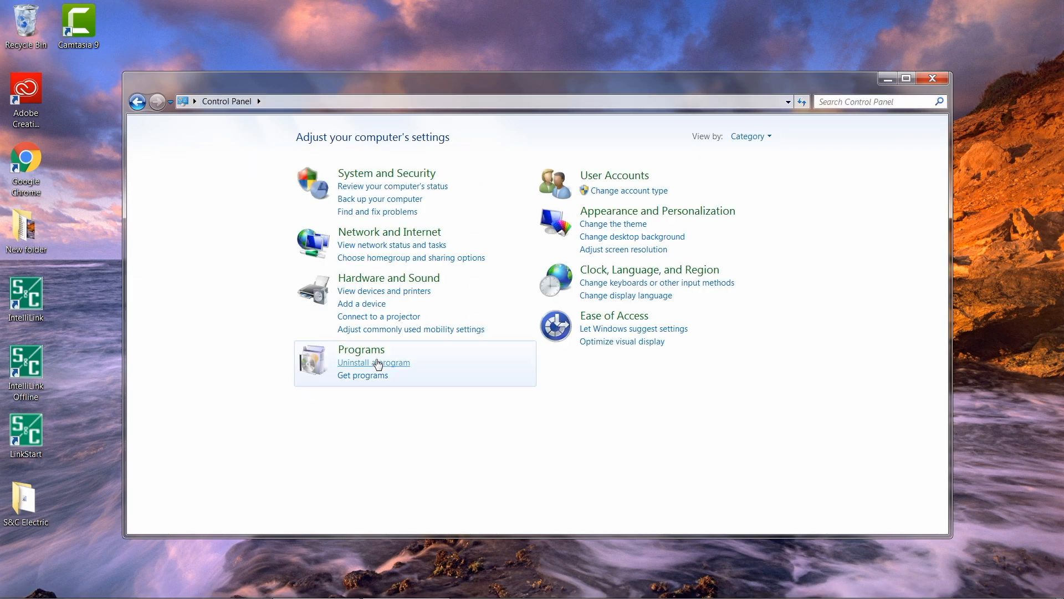
{"action": "left_click", "coordinate": [381, 361]}
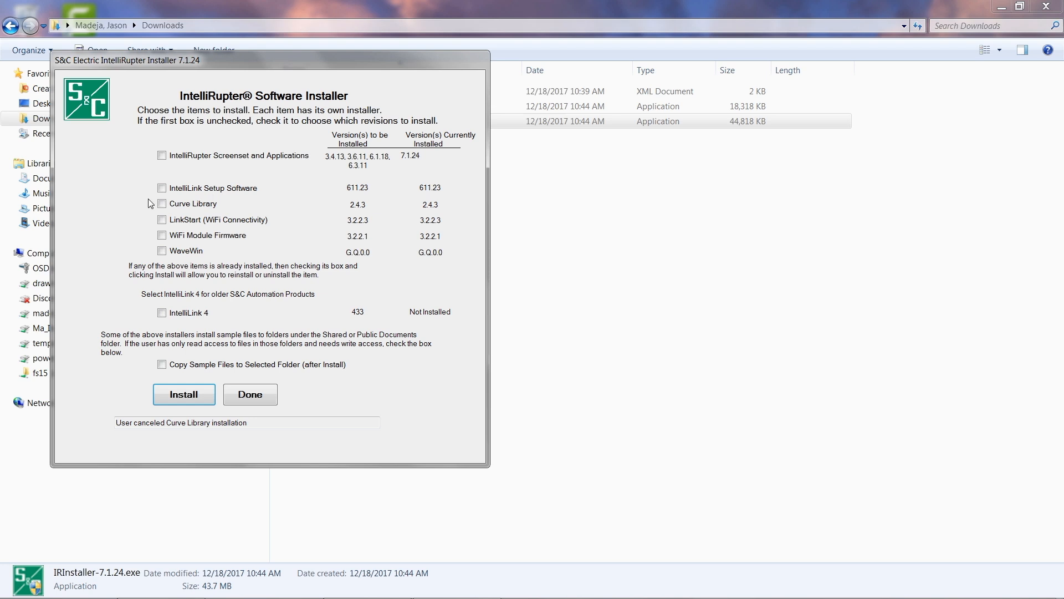
- View the repair and uninstall options for the IntelliLink Setup Software, cancel that setup and exit the IntelliRupter installer
{"action": "left_click", "coordinate": [161, 188]}
{"action": "left_click", "coordinate": [191, 394]}
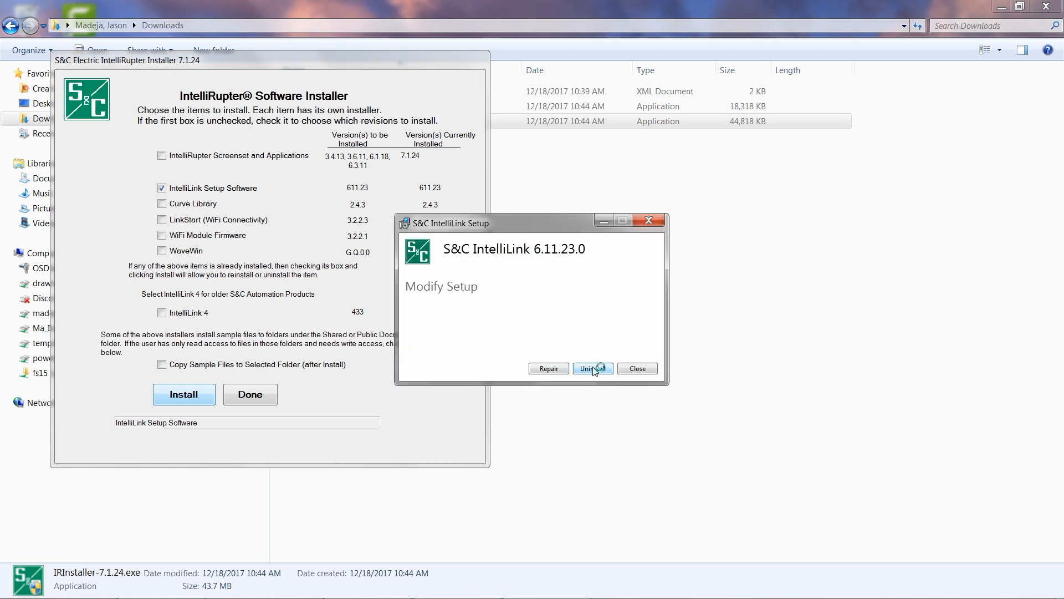
{"action": "left_click", "coordinate": [638, 369]}
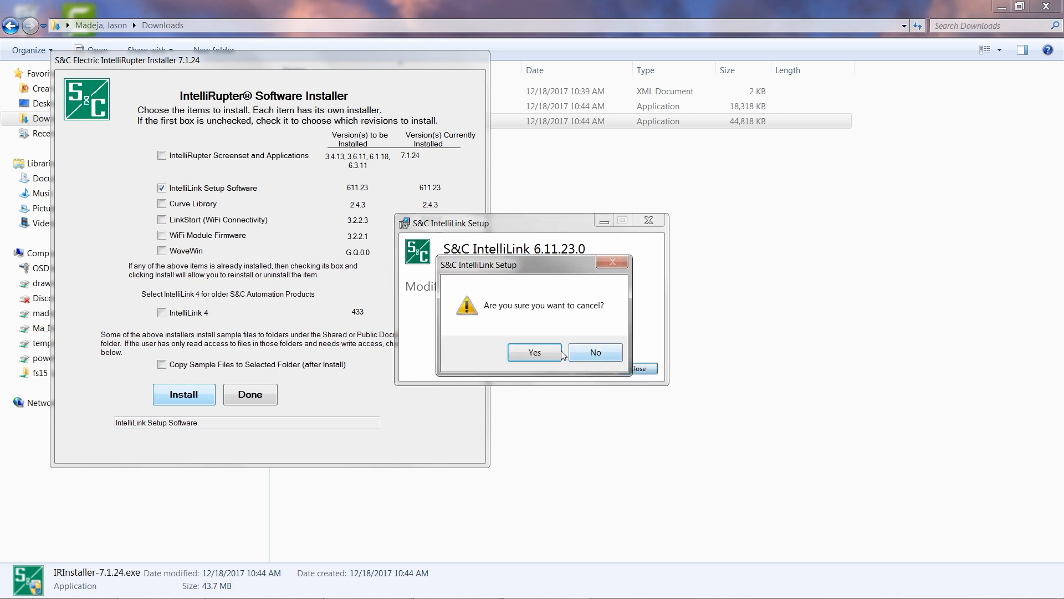
{"action": "left_click", "coordinate": [535, 352]}
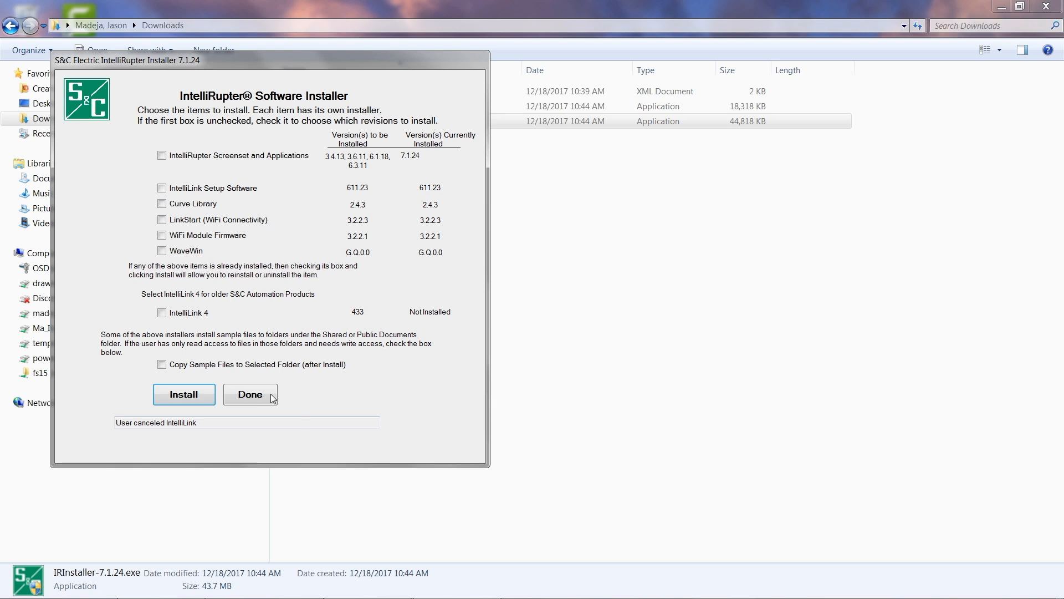
{"action": "left_click", "coordinate": [250, 395]}
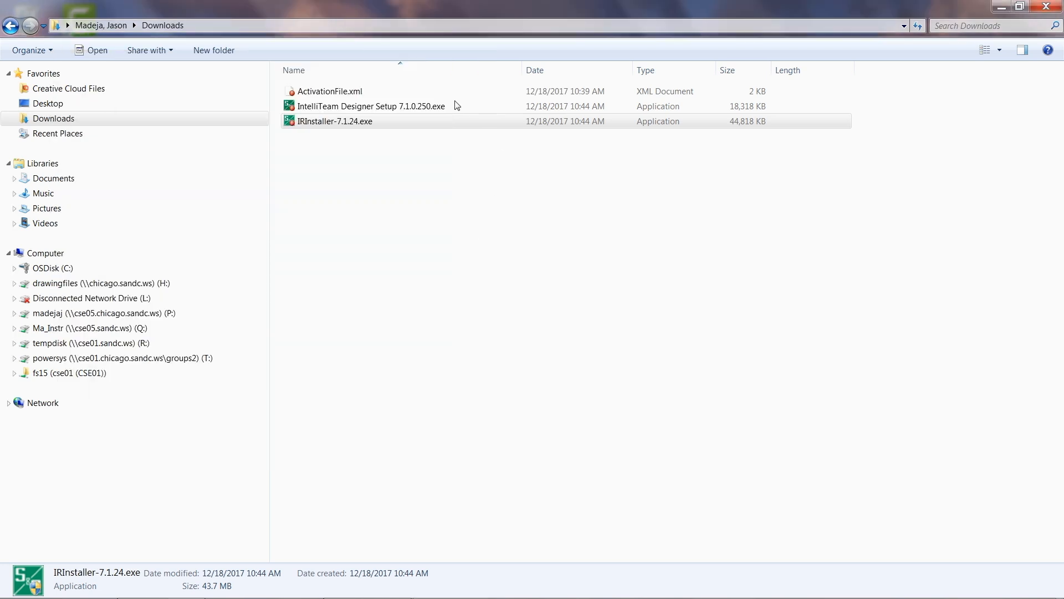
- Run IntelliTeam Designer Setup 7.1.0.250.exe from the Downloads folder and agree to install IntelliTeam Designer
{"action": "left_click", "coordinate": [351, 109]}
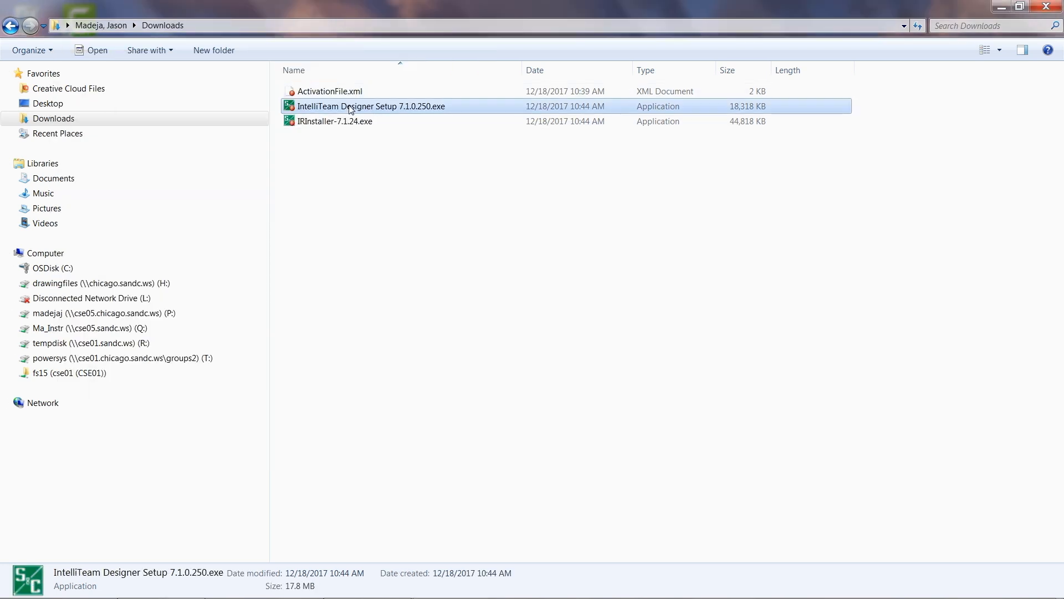
{"action": "double_click", "coordinate": [351, 109]}
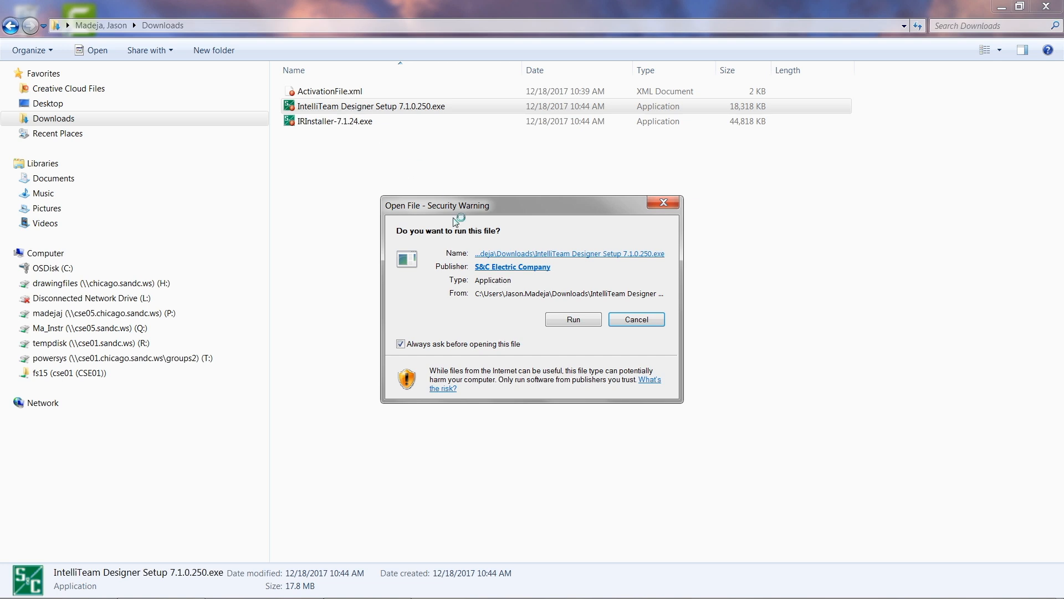
{"action": "left_click", "coordinate": [581, 319]}
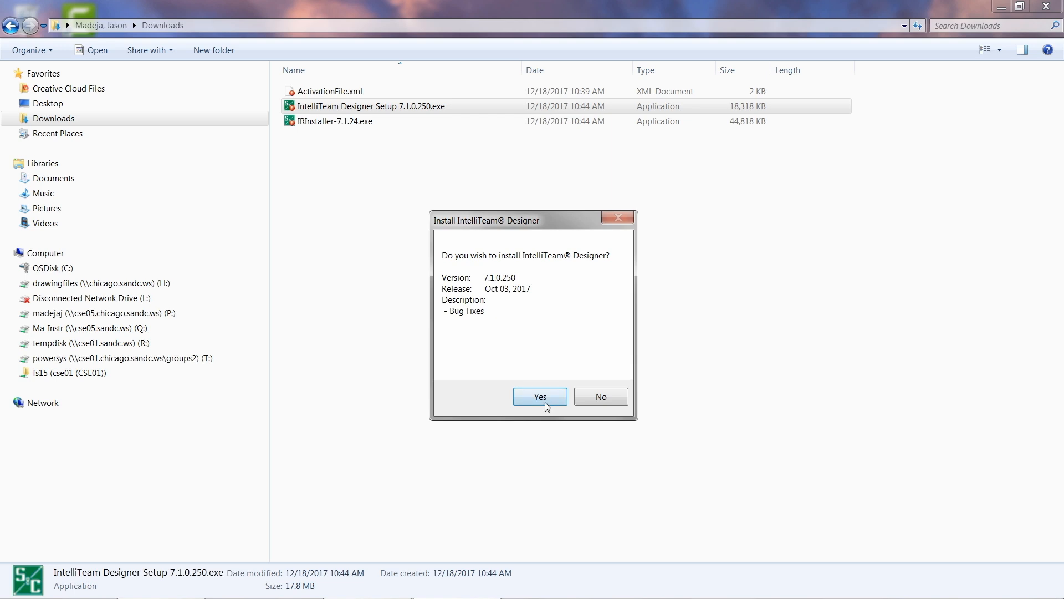
{"action": "left_click", "coordinate": [540, 397]}
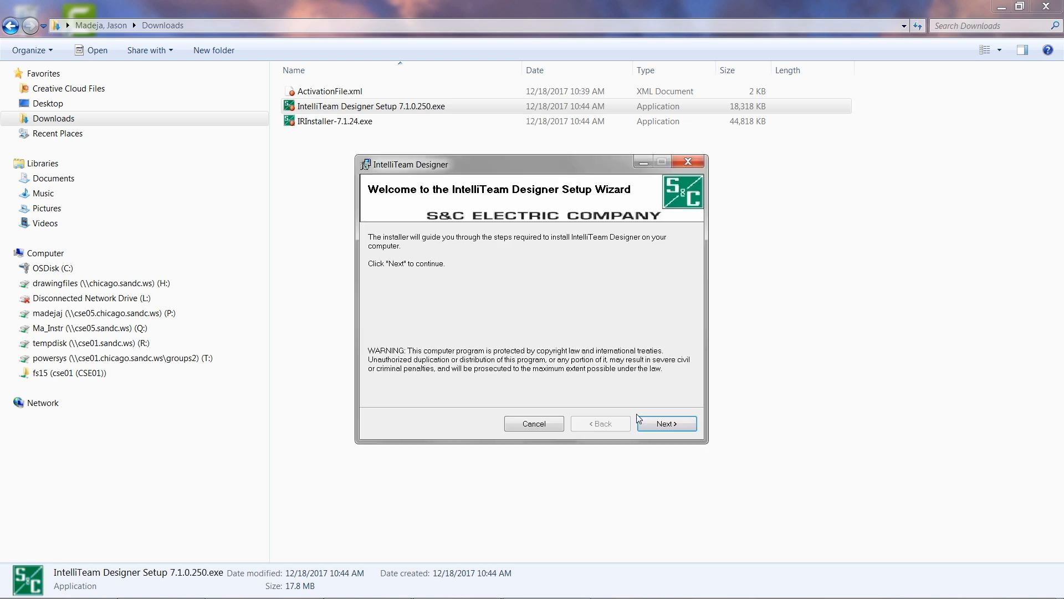
- Install IntelliTeam Designer in the default S&C Electric\IntelliTeam Designer folder, authorizing it with the administrator user name and password
{"action": "left_click", "coordinate": [667, 424]}
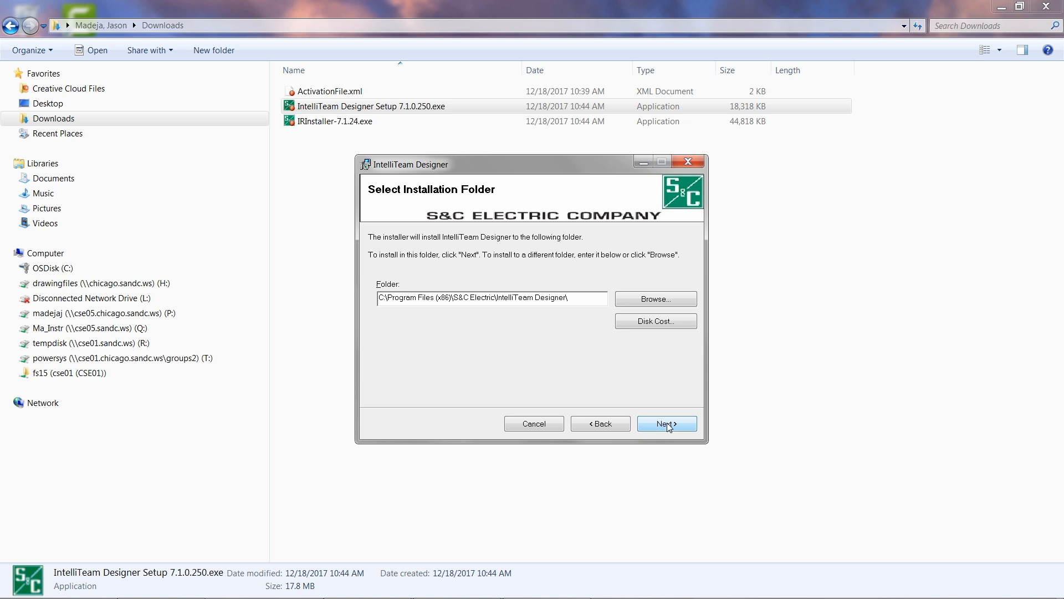
{"action": "left_click", "coordinate": [667, 424]}
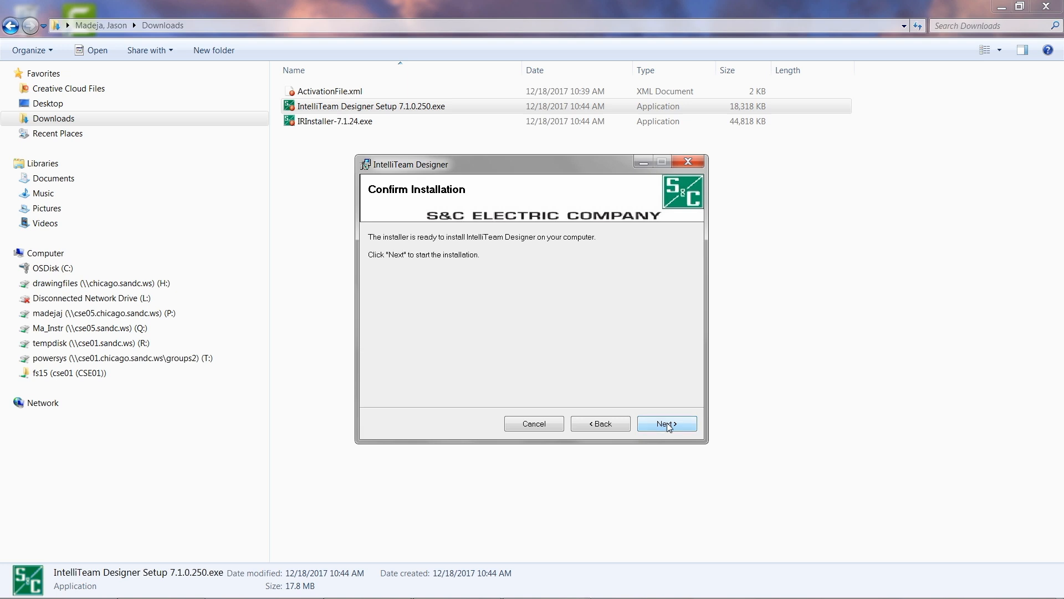
{"action": "left_click", "coordinate": [667, 424]}
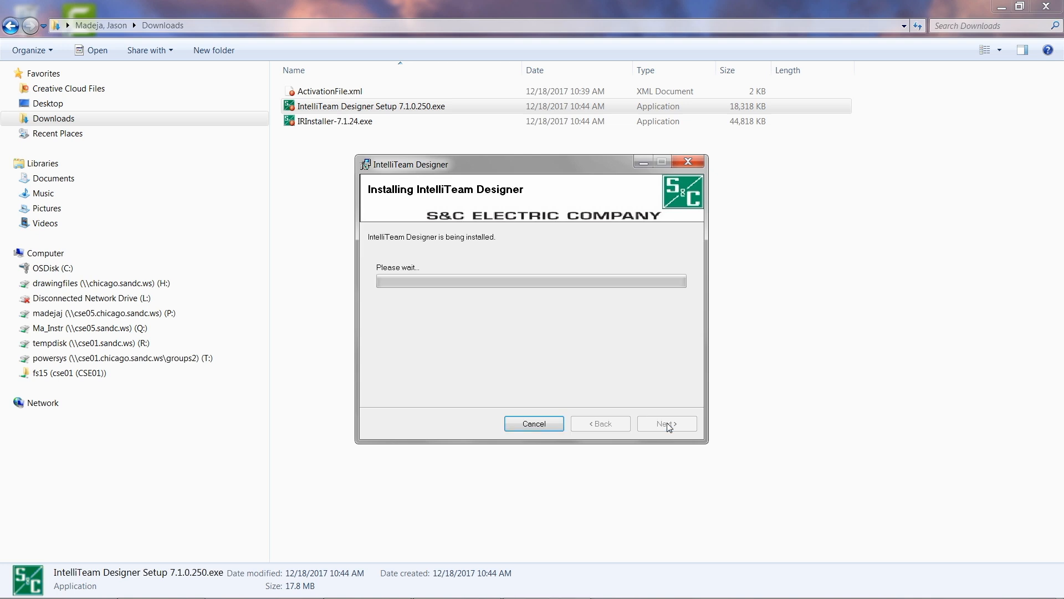
{"action": "type", "text": ".\\pmpadmin"}
{"action": "key", "text": "Tab"}
{"action": "type", "text": "••••••••"}
{"action": "key", "text": "Return"}
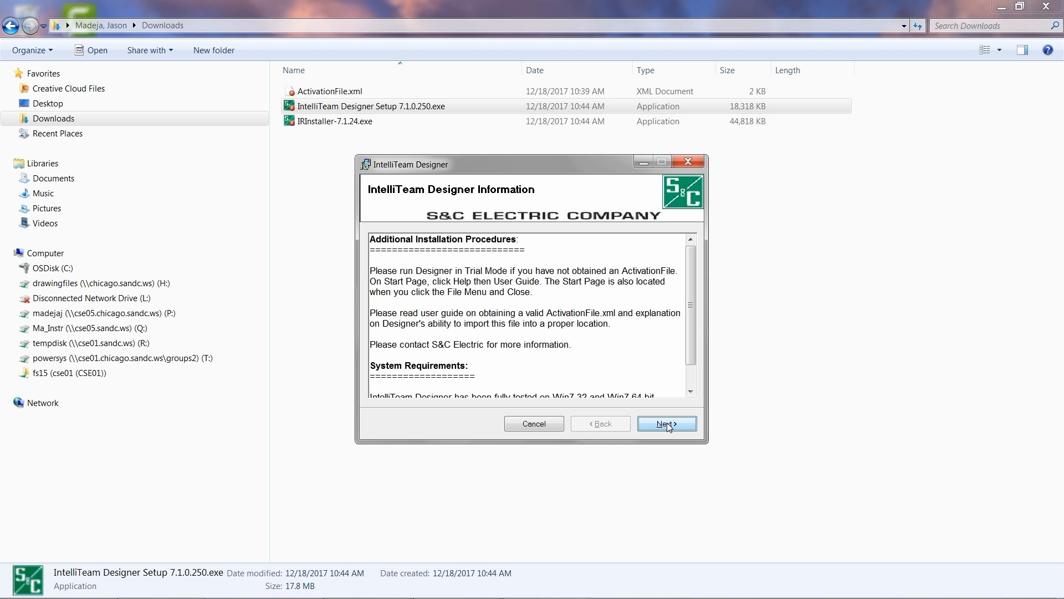
{"action": "left_click", "coordinate": [667, 424]}
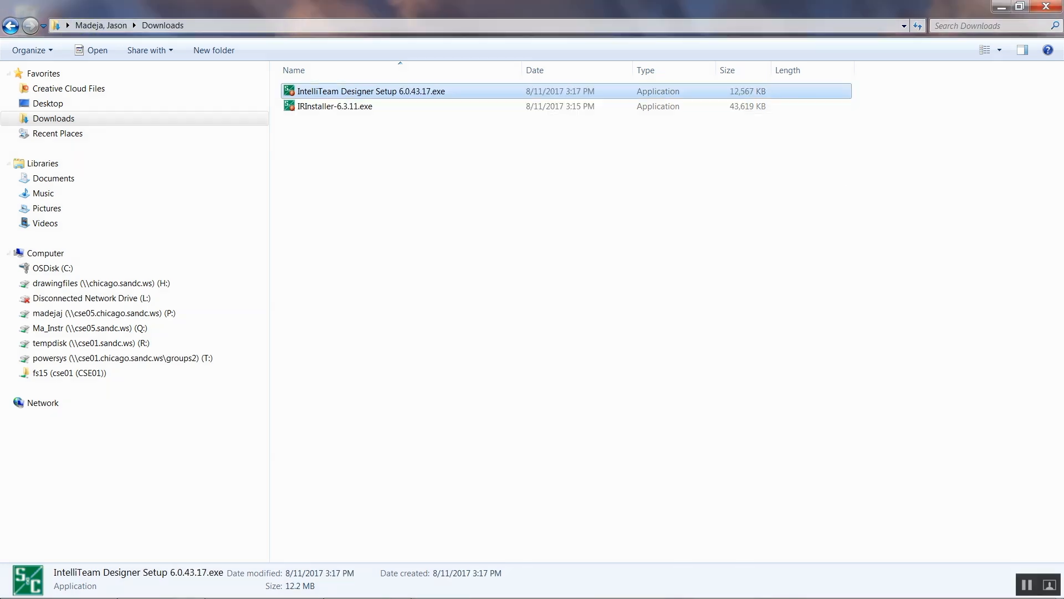
- Open the list of installed programs in the Control Panel and locate the IntelliTeam Designer entry
{"action": "left_click", "coordinate": [18, 586]}
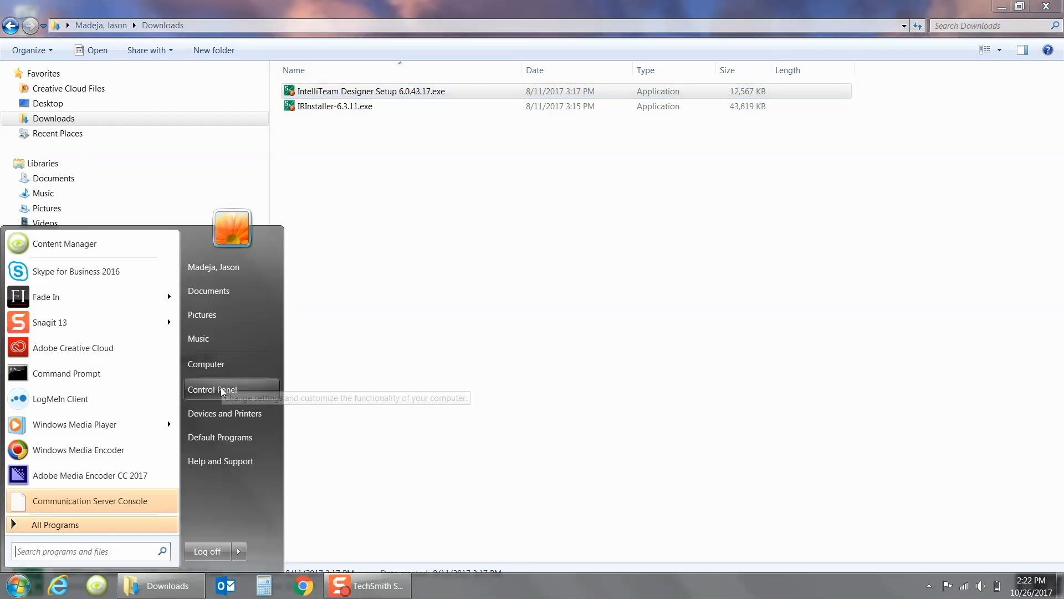
{"action": "left_click", "coordinate": [261, 390]}
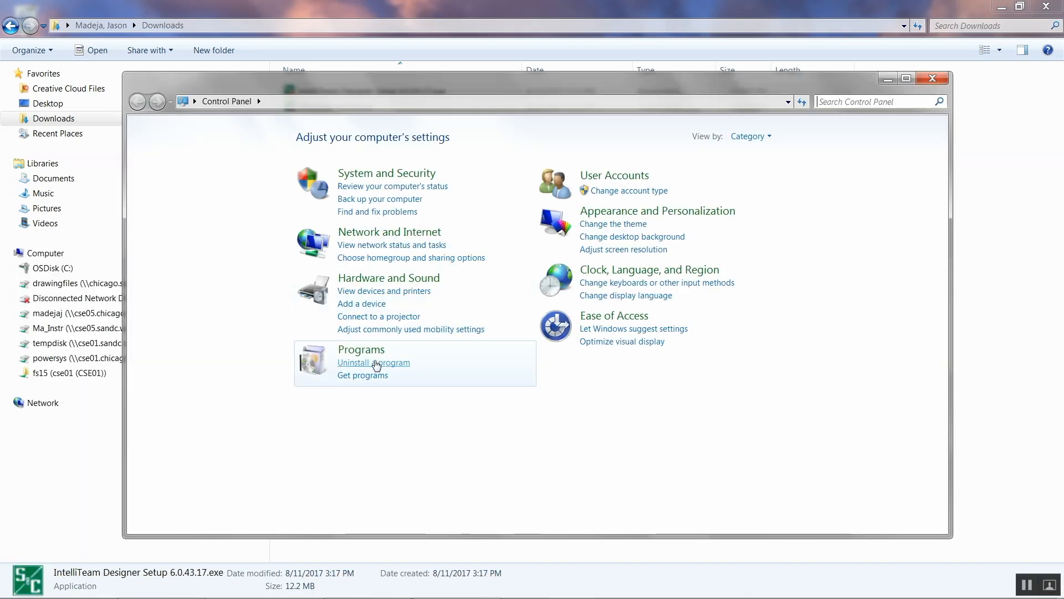
{"action": "left_click", "coordinate": [377, 363]}
{"action": "scroll", "coordinate": [385, 365], "scroll_direction": "down", "scroll_amount": 18}
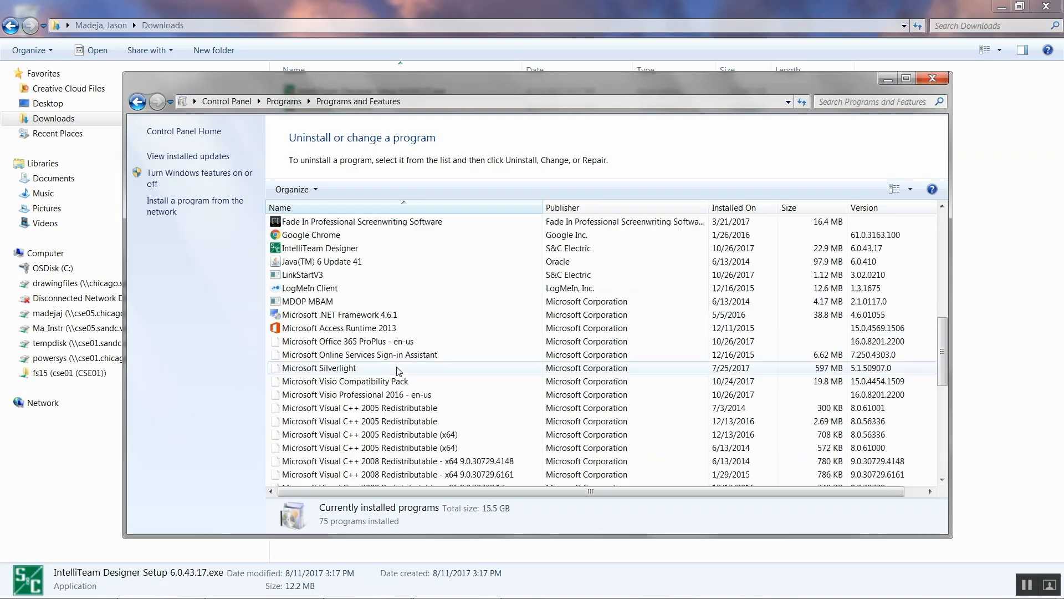